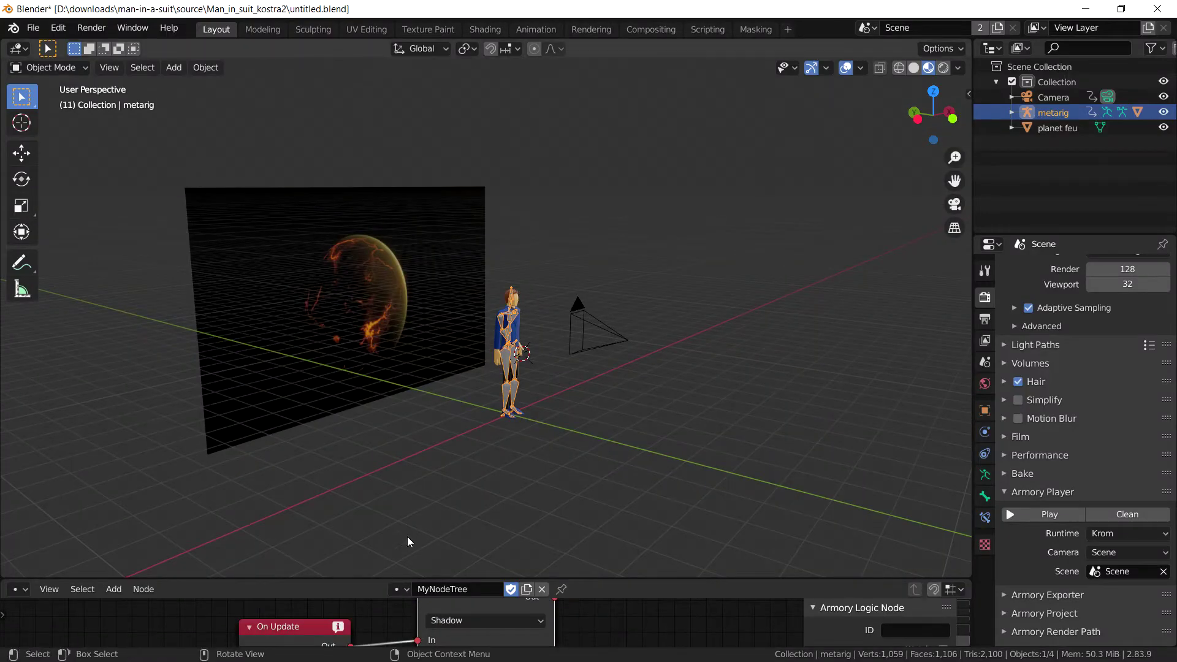
pyautogui.scroll(3, 510, 354)
pyautogui.scroll(-1, 550, 359)
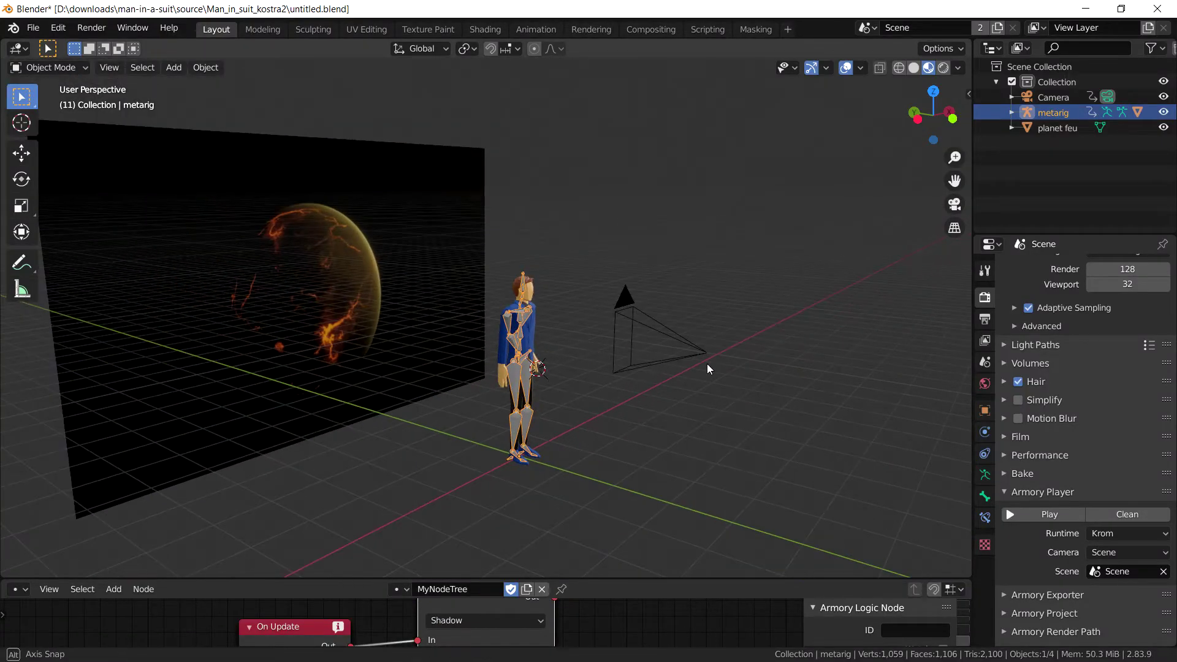
# Step: Load metarigAction.001 onto the metarig in the Animation workspace
pyautogui.moveTo(707, 363); pyautogui.dragTo(653, 361, button='middle')
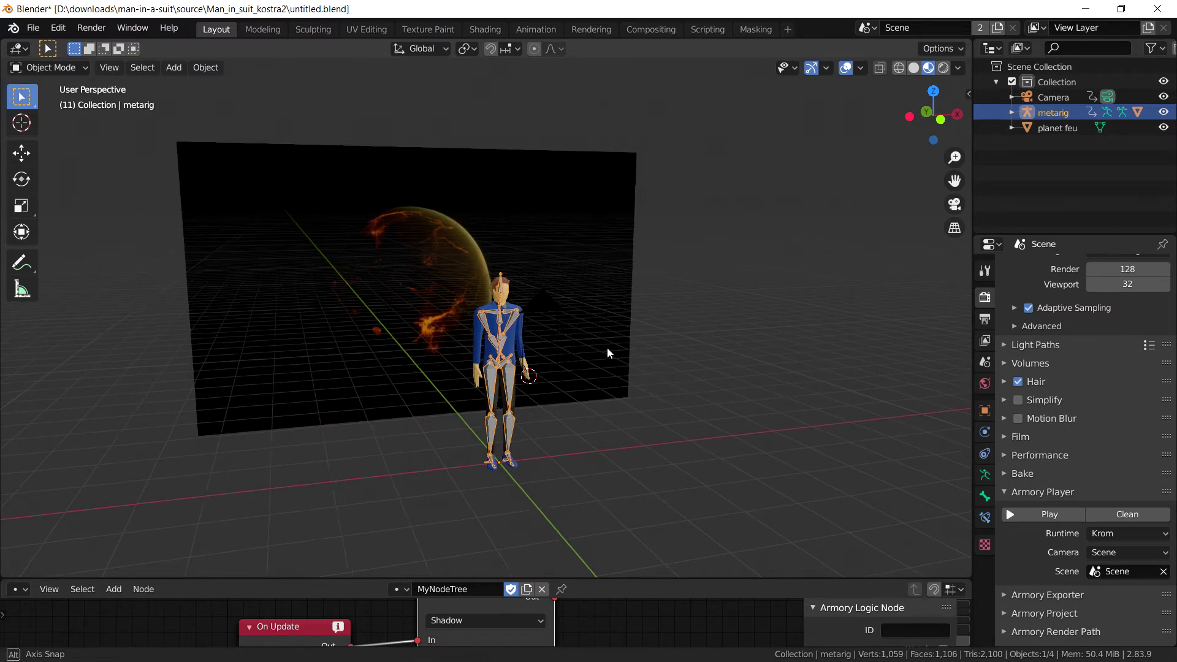
pyautogui.moveTo(607, 347); pyautogui.dragTo(652, 345, button='middle')
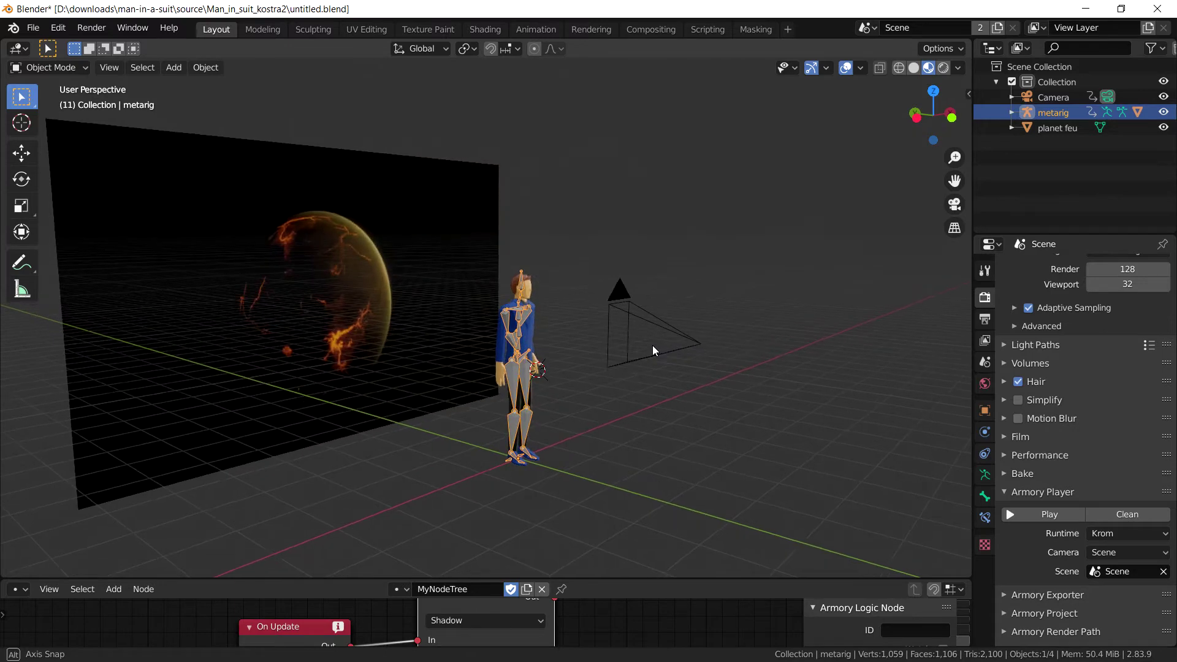
pyautogui.scroll(1, 652, 344)
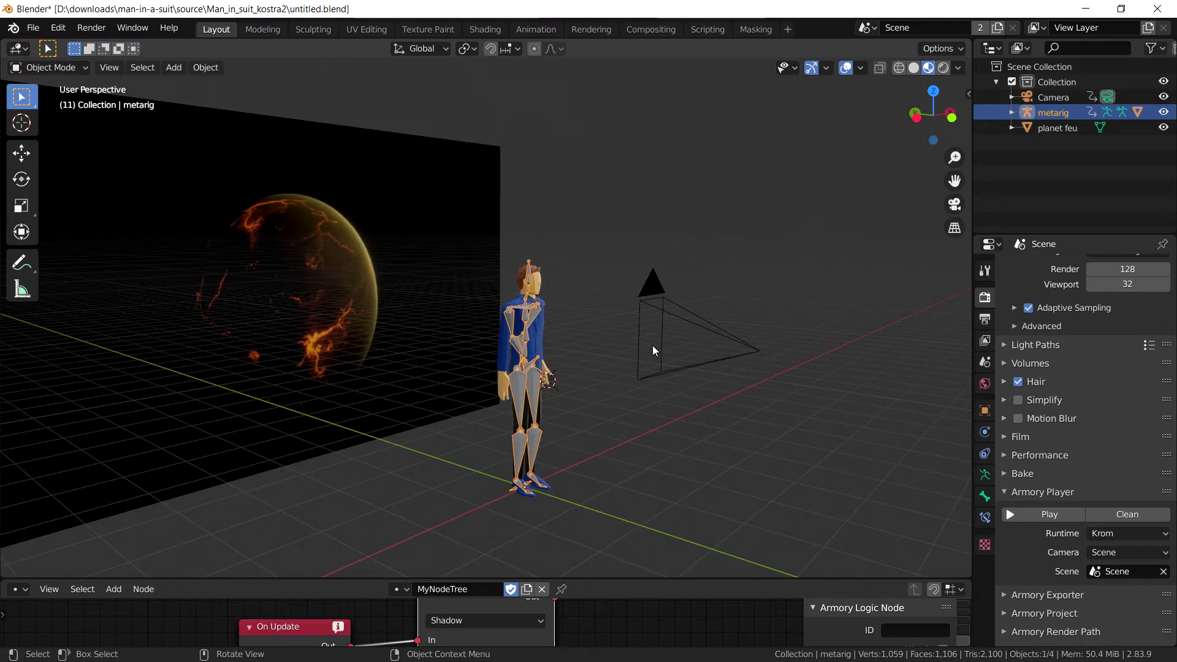
pyautogui.scroll(-1, 652, 345)
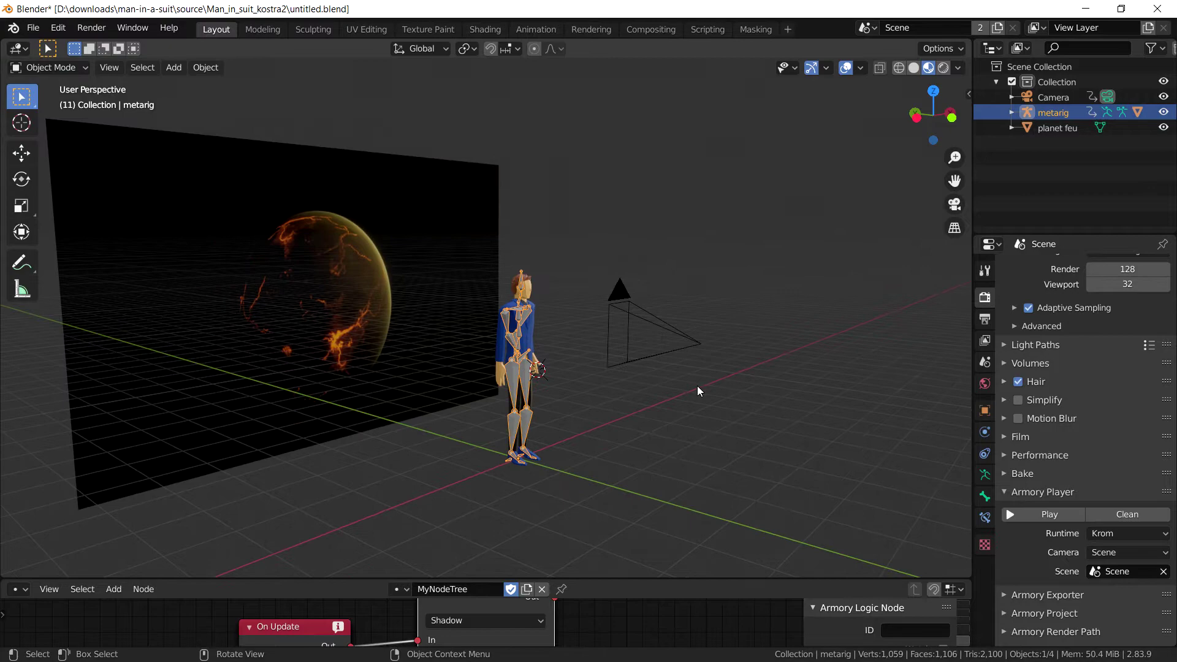
pyautogui.moveTo(699, 431)
pyautogui.mouseDown(button='middle')
pyautogui.moveTo(599, 342)
pyautogui.moveTo(558, 365)
pyautogui.moveTo(463, 286)
pyautogui.mouseUp(button='middle')
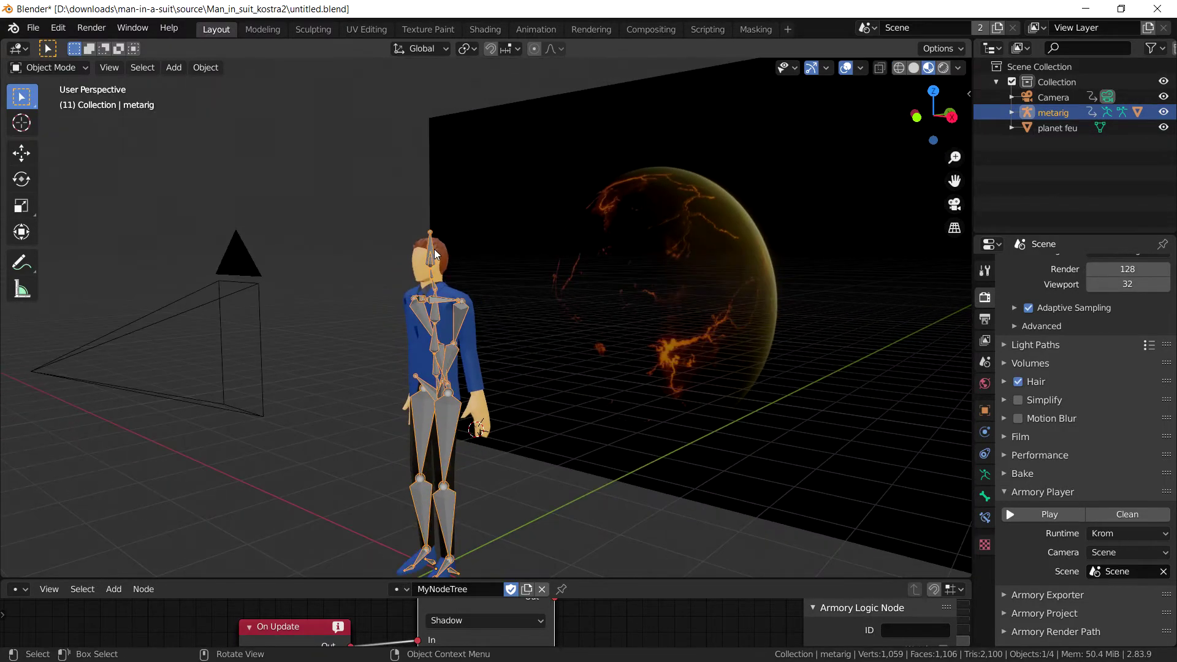
pyautogui.click(549, 28)
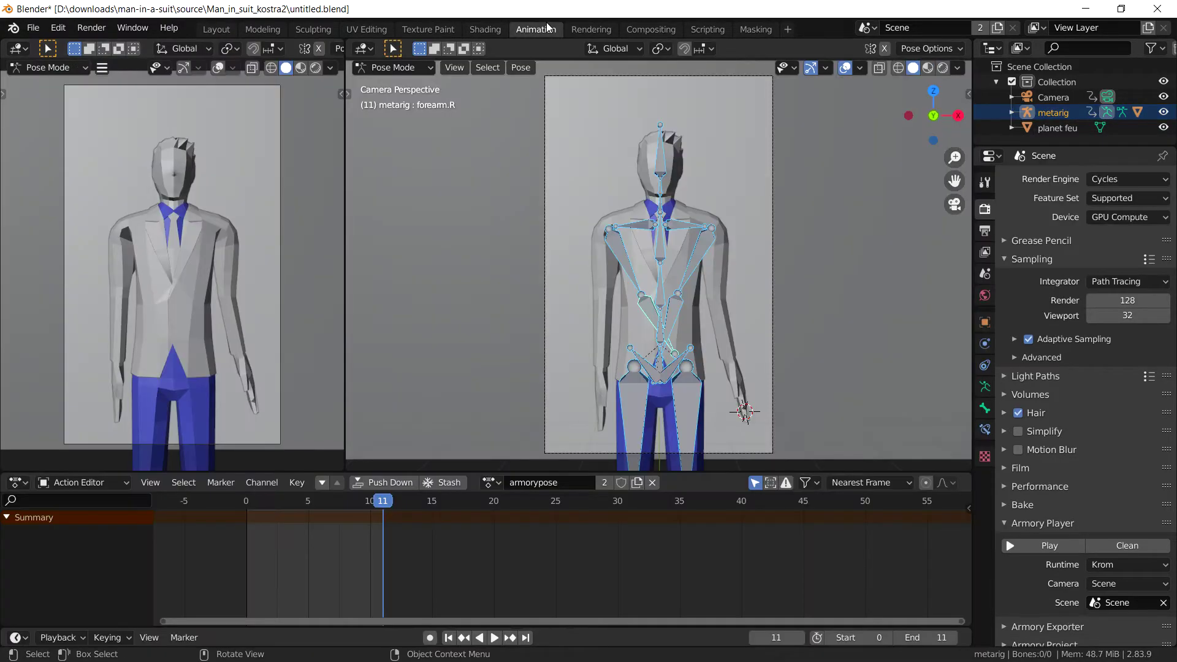
pyautogui.click(491, 483)
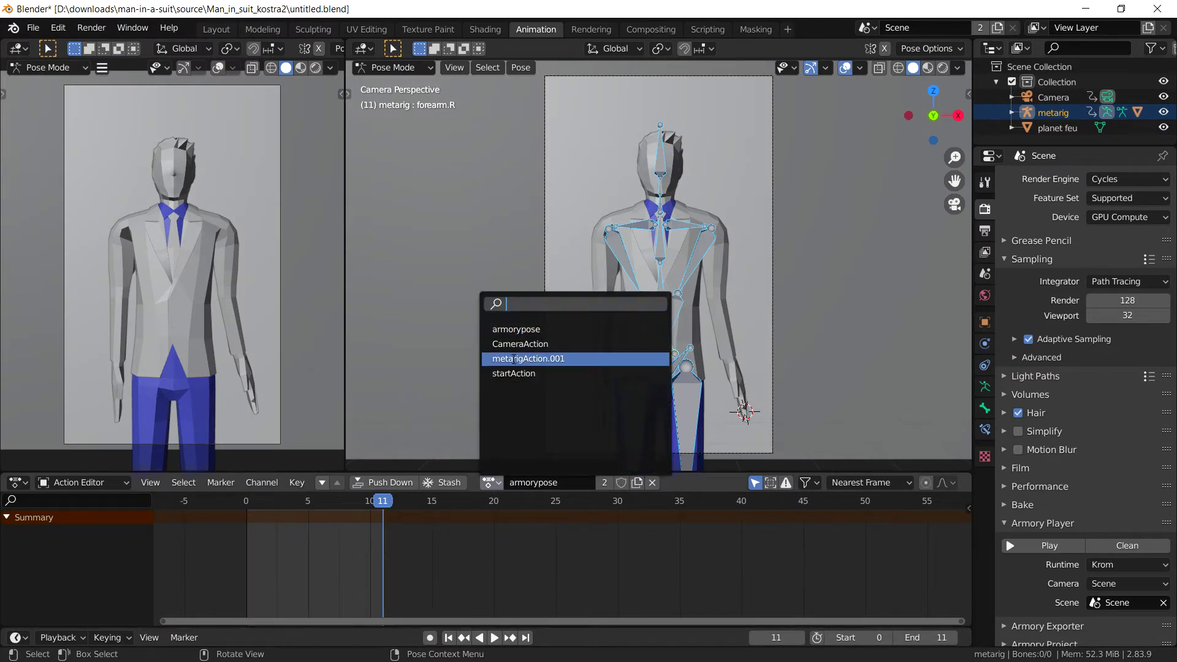
pyautogui.click(549, 358)
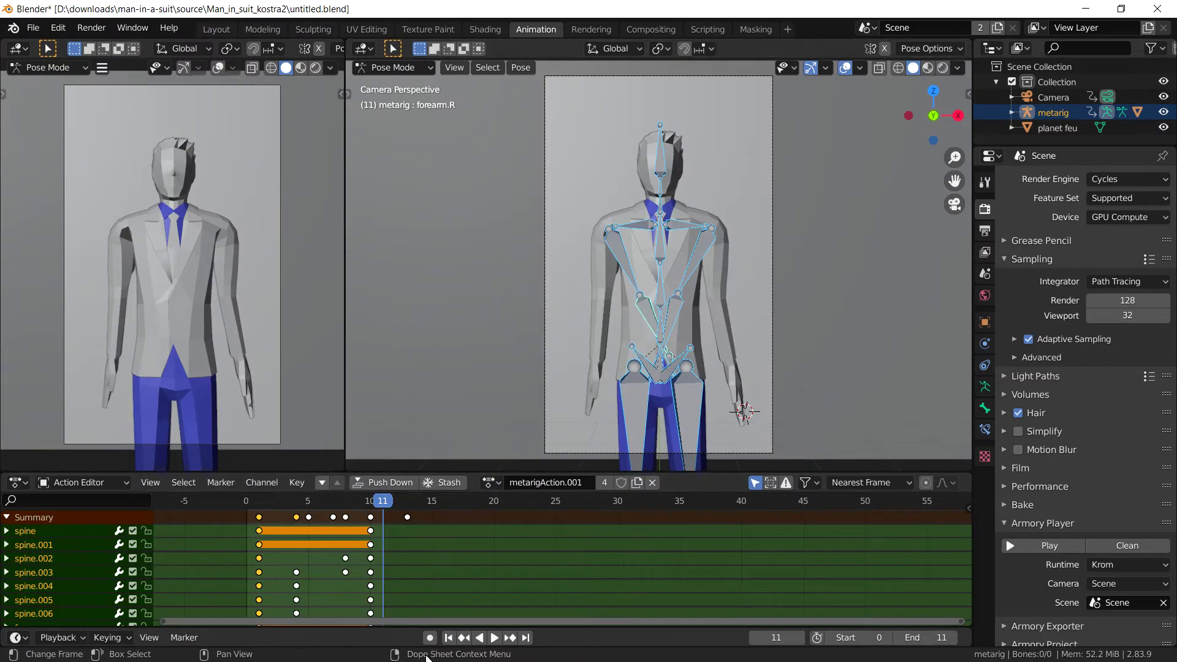
# Step: Preview metarigAction.001 from the first frame, then stop playback
pyautogui.click(450, 637)
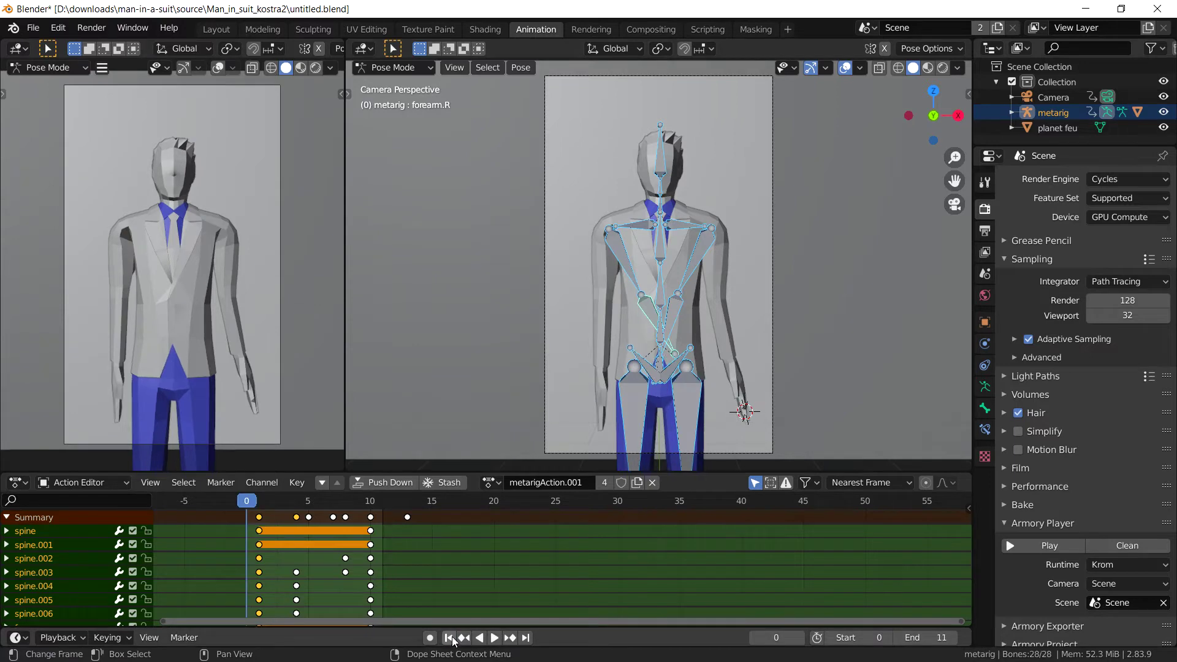
pyautogui.click(495, 638)
pyautogui.click(495, 637)
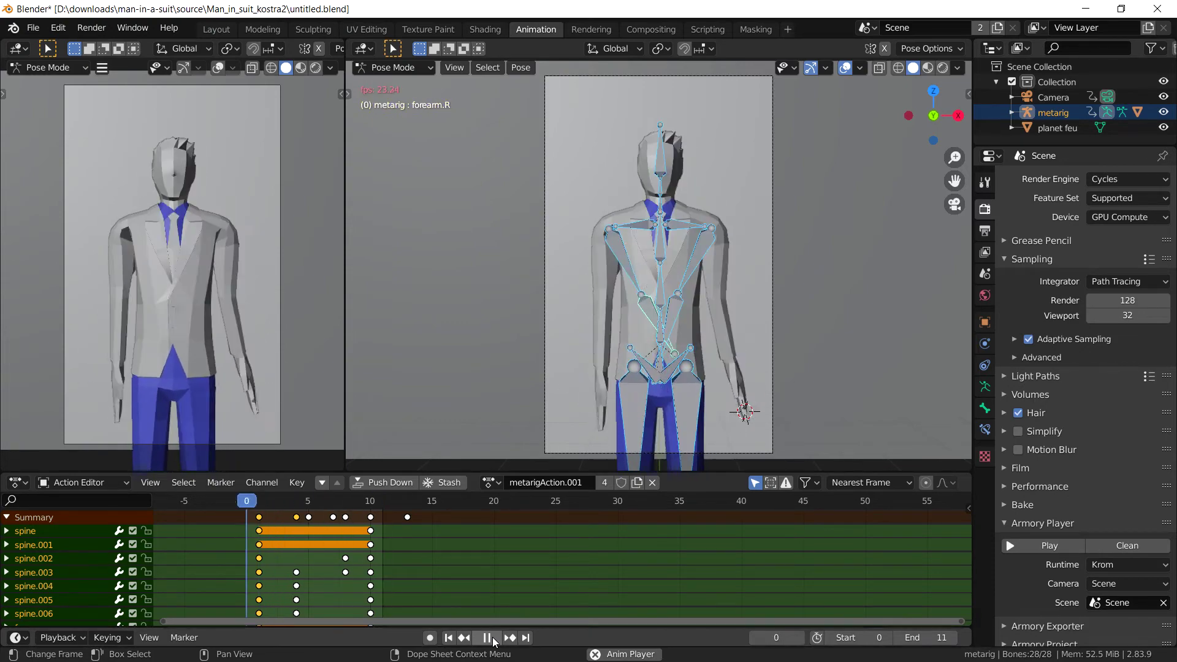
pyautogui.click(489, 638)
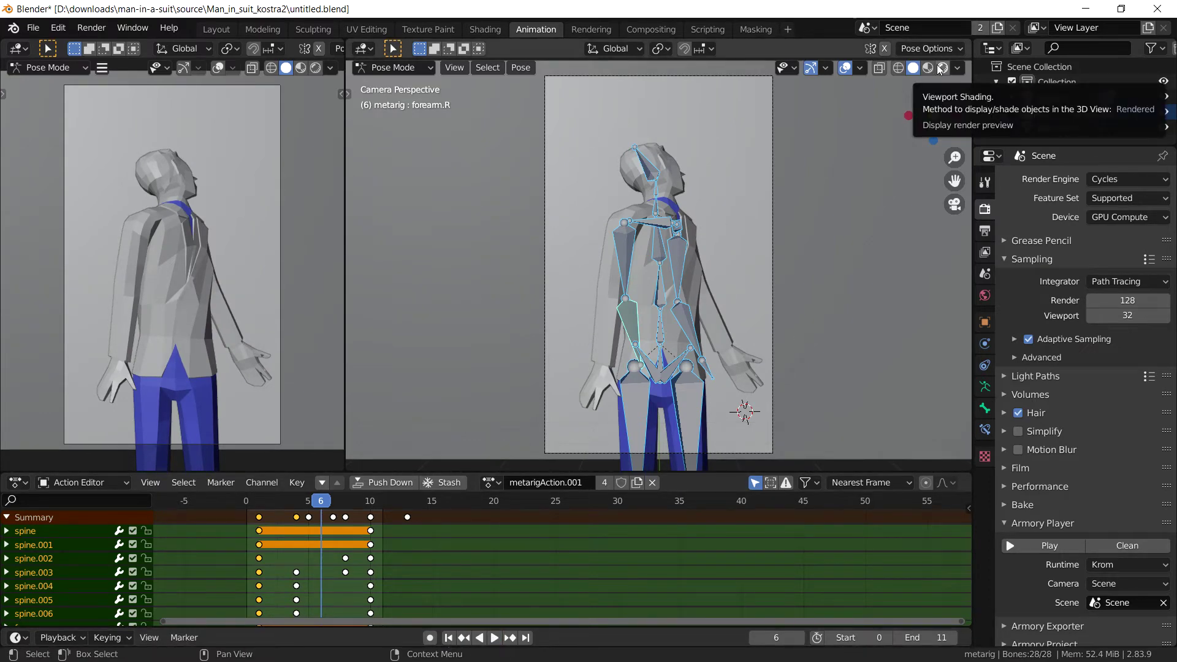
pyautogui.moveTo(727, 251); pyautogui.dragTo(778, 308, button='middle')
pyautogui.scroll(3, 677, 281)
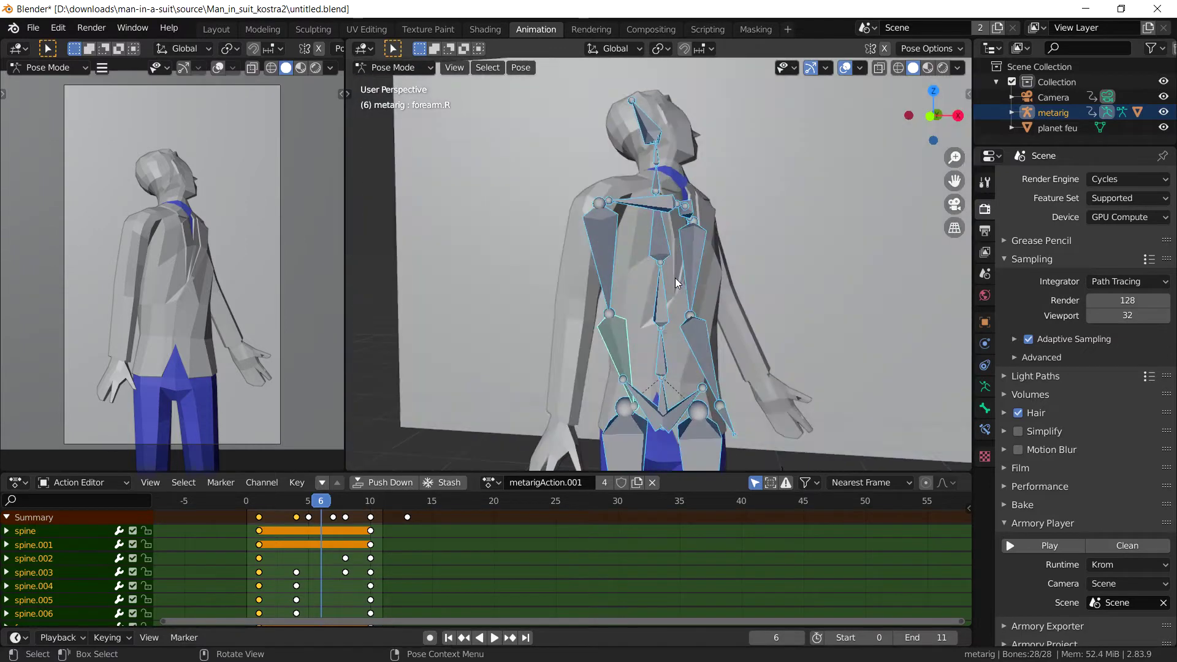
pyautogui.scroll(-5, 675, 280)
pyautogui.moveTo(675, 281); pyautogui.dragTo(570, 304, button='middle')
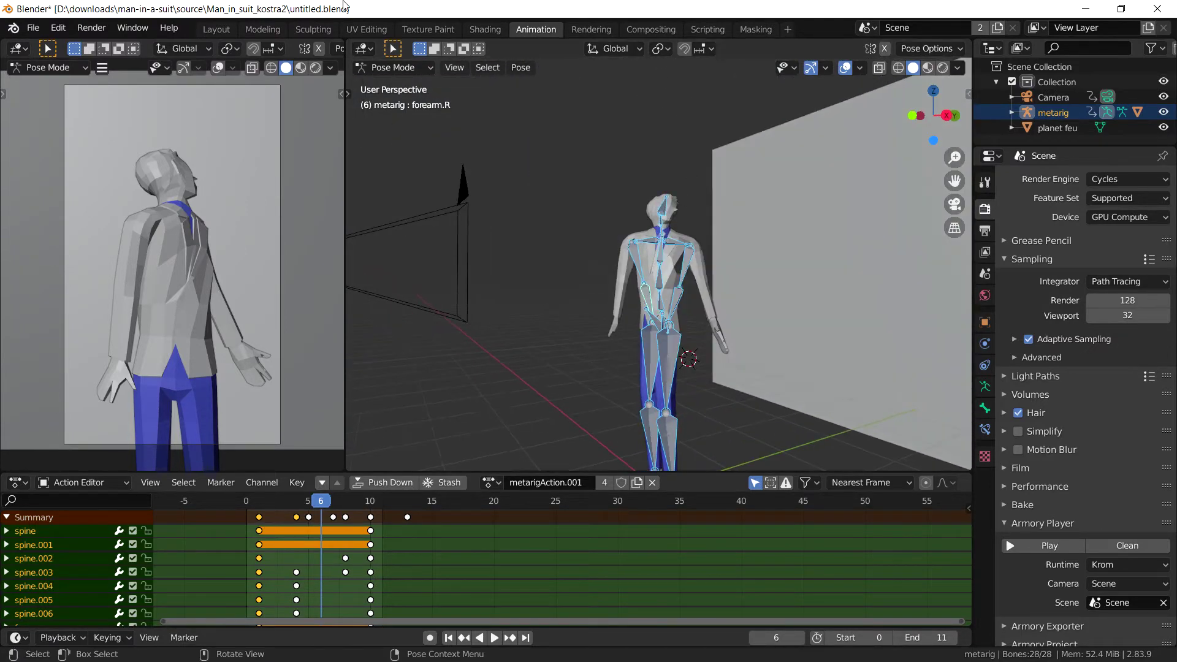
# Step: Enlarge the logic node editor in Layout and switch it to the Play tree
pyautogui.click(215, 29)
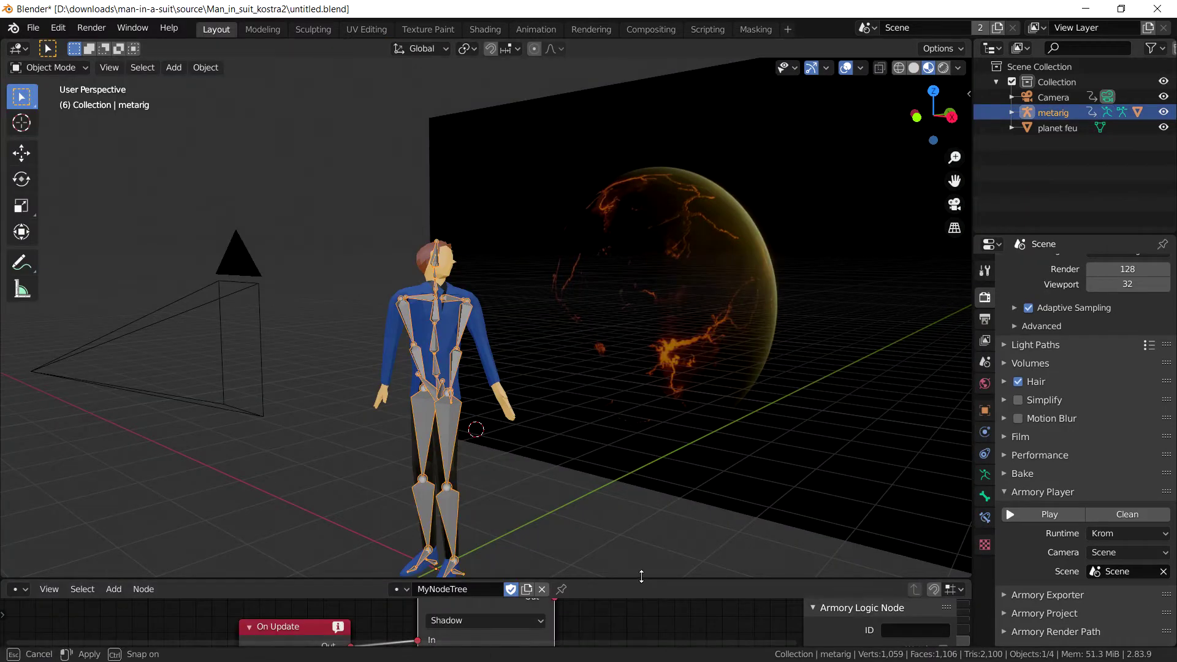
pyautogui.moveTo(641, 579); pyautogui.dragTo(365, 317)
pyautogui.click(402, 312)
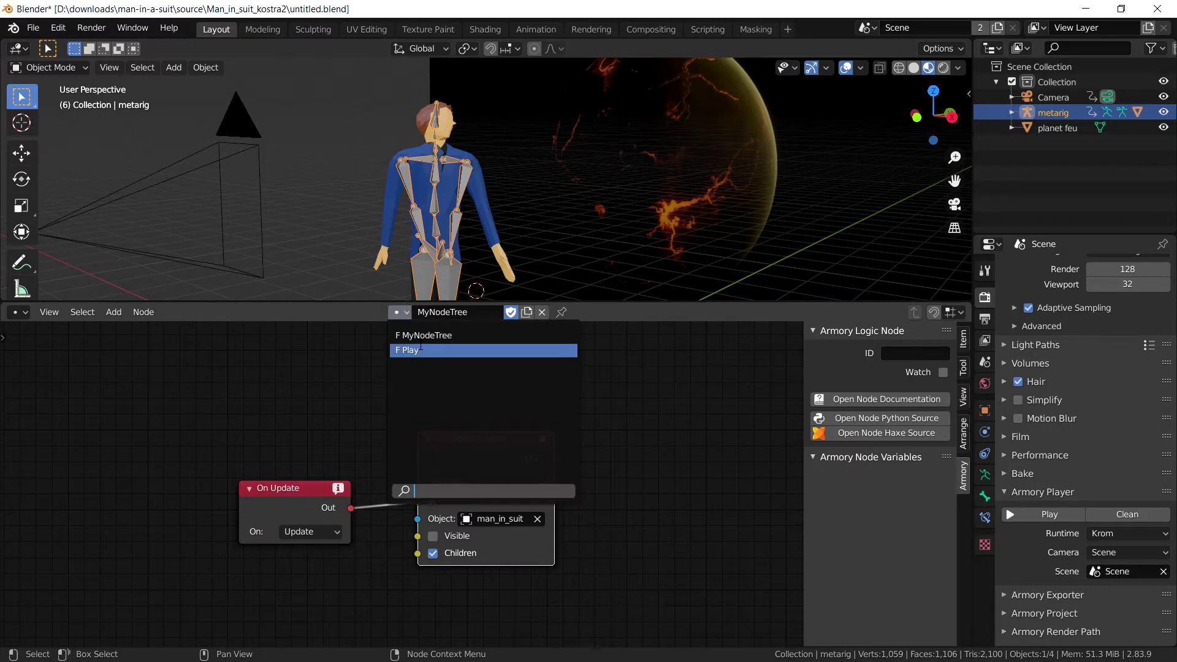
pyautogui.click(409, 351)
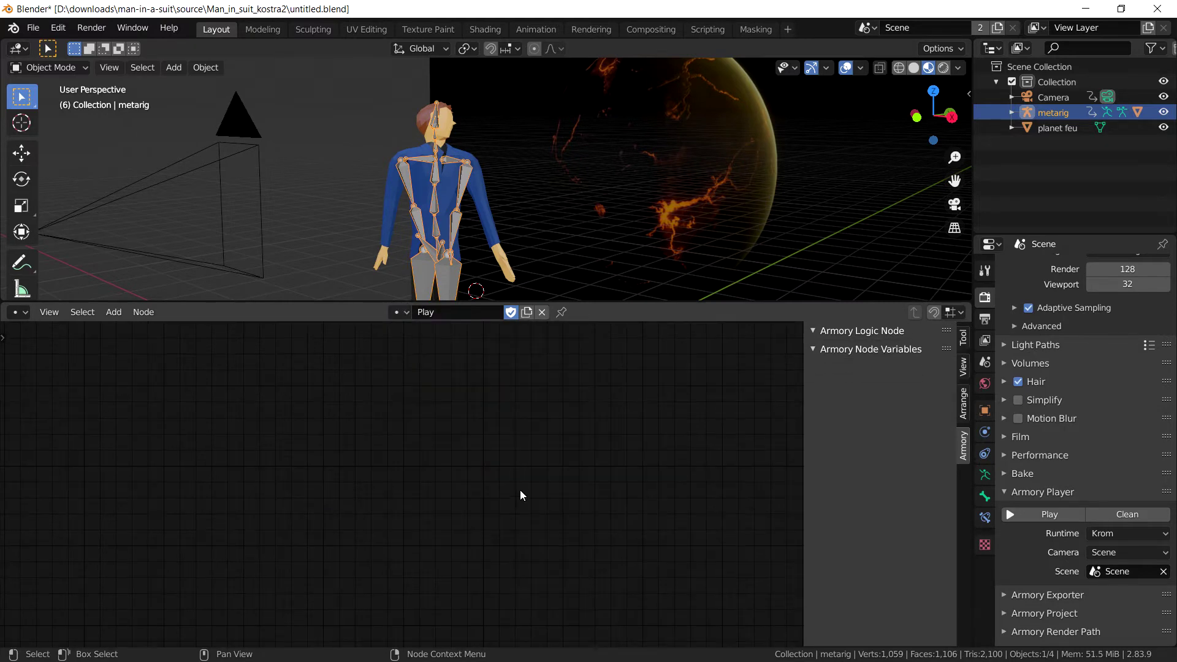
# Step: Add a Nodes scene trait in Scene properties with its Tree set to Play
pyautogui.click(985, 362)
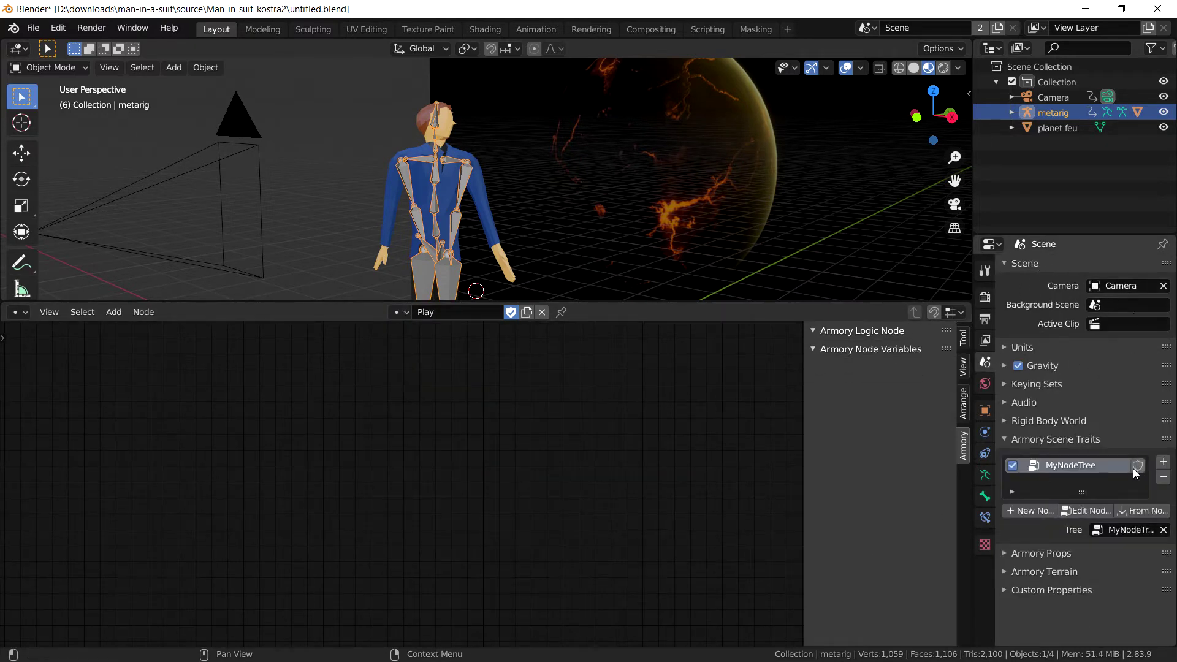
pyautogui.click(1164, 465)
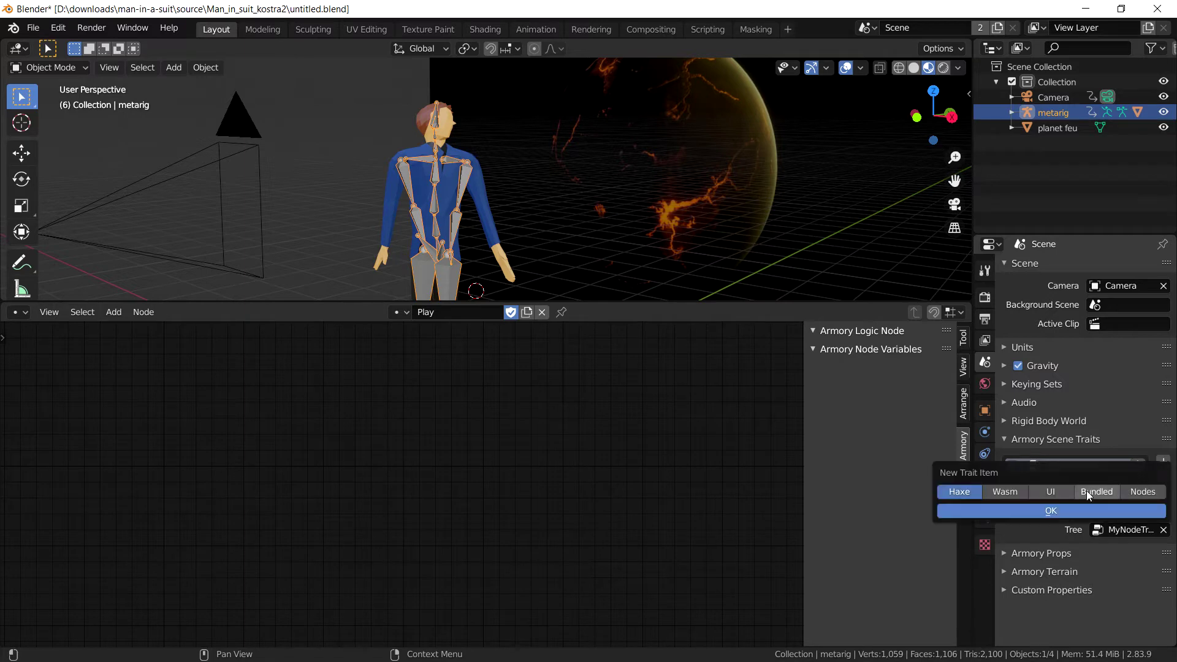
pyautogui.click(1090, 495)
pyautogui.click(1131, 563)
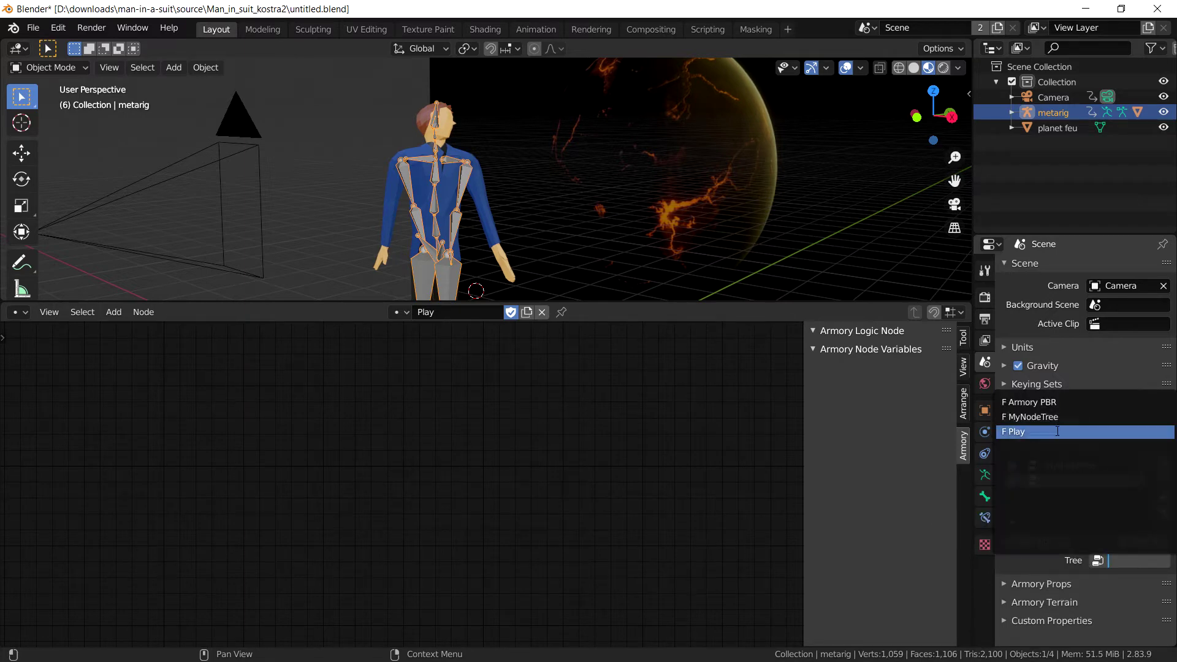
pyautogui.click(1076, 433)
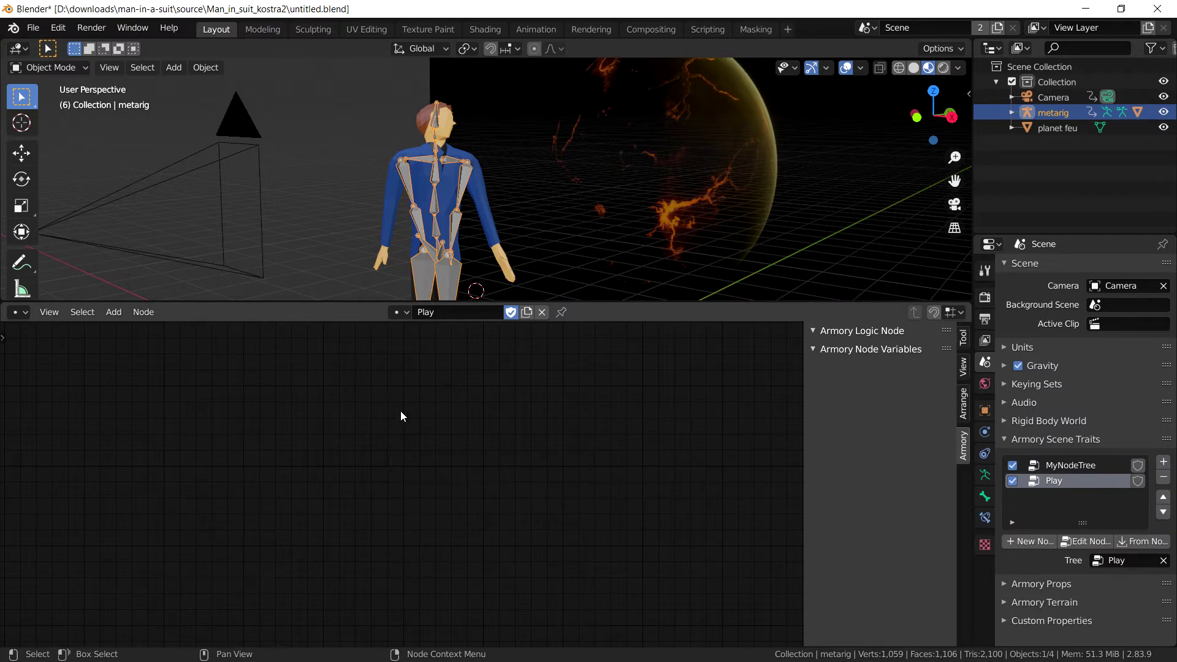
# Step: Place a Touch input node and change its event from Down to Released
pyautogui.hotkey('shift', 'a')
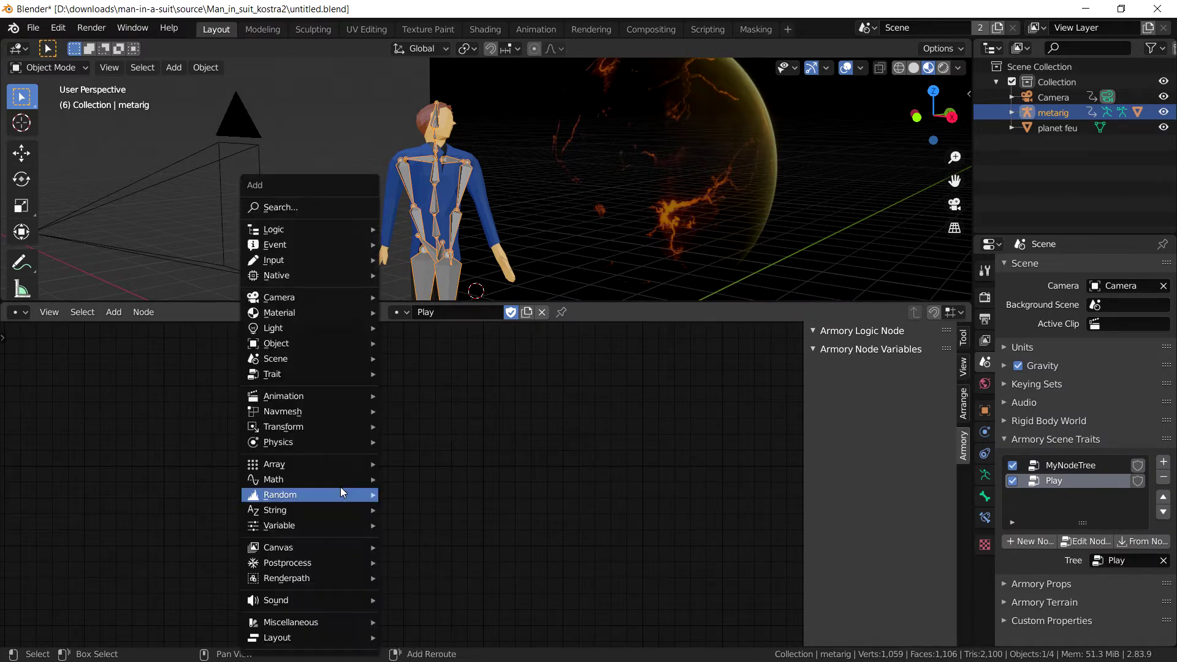
pyautogui.moveTo(294, 260)
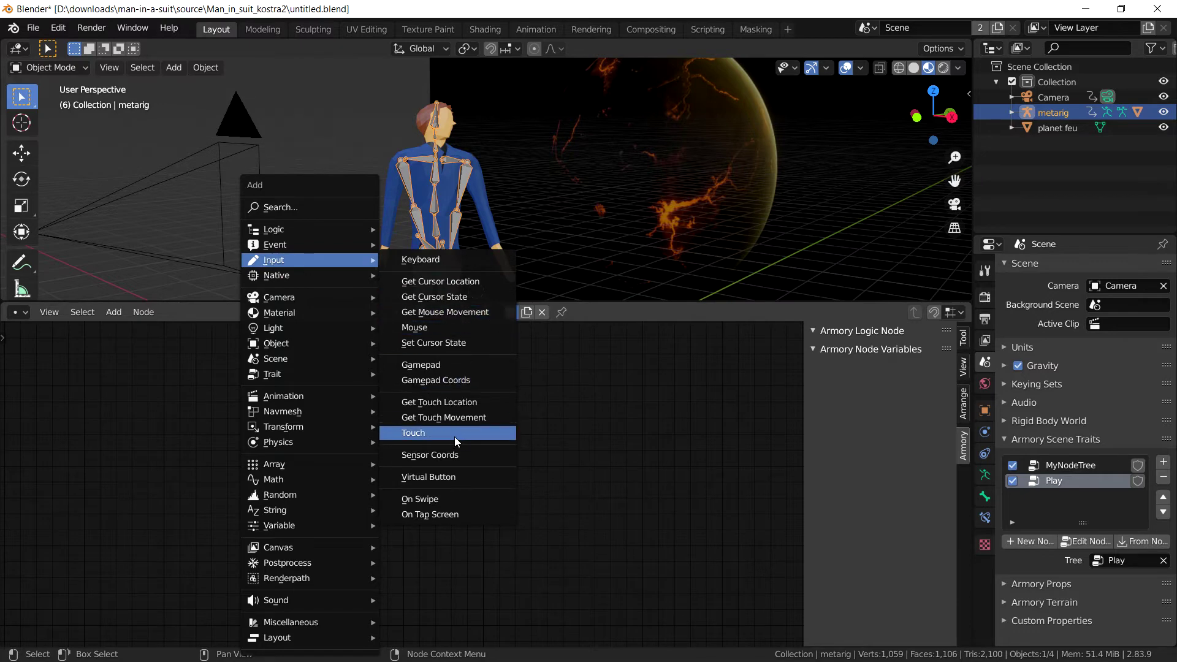
pyautogui.click(414, 432)
pyautogui.click(195, 465)
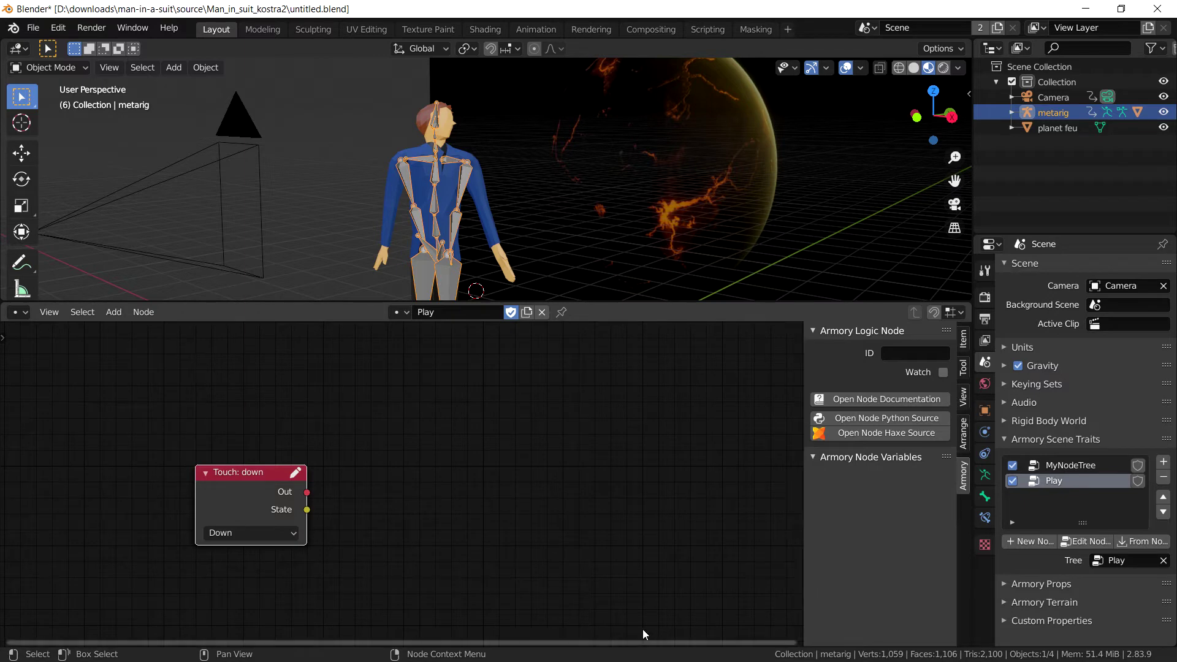
pyautogui.click(271, 530)
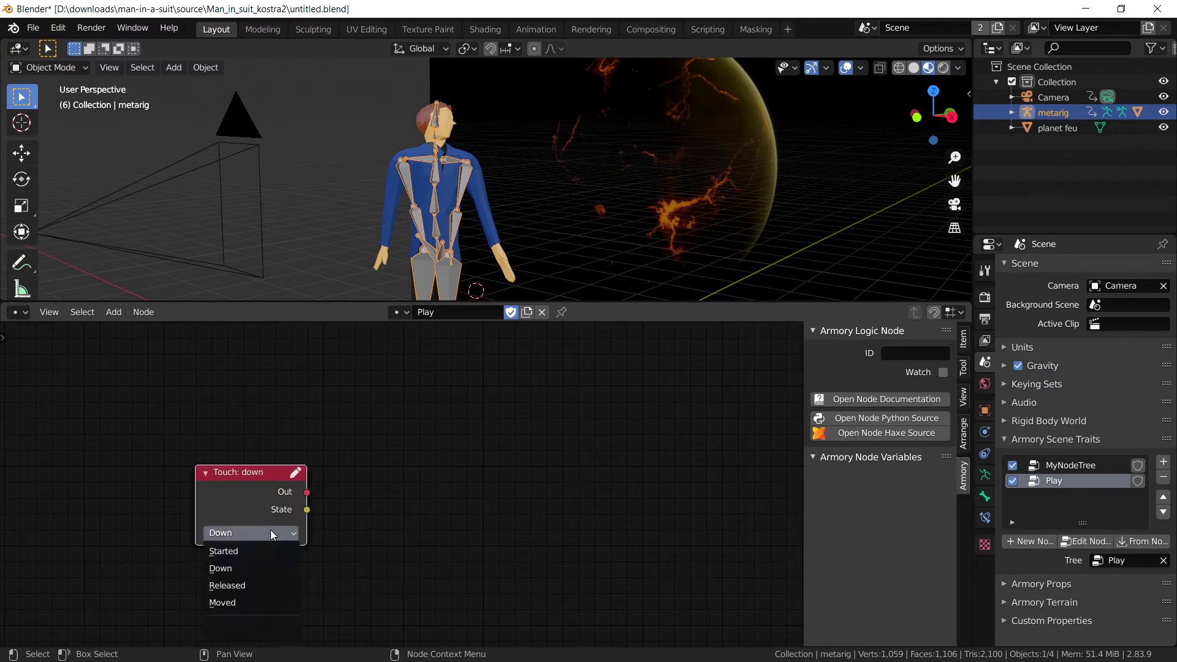
pyautogui.click(261, 590)
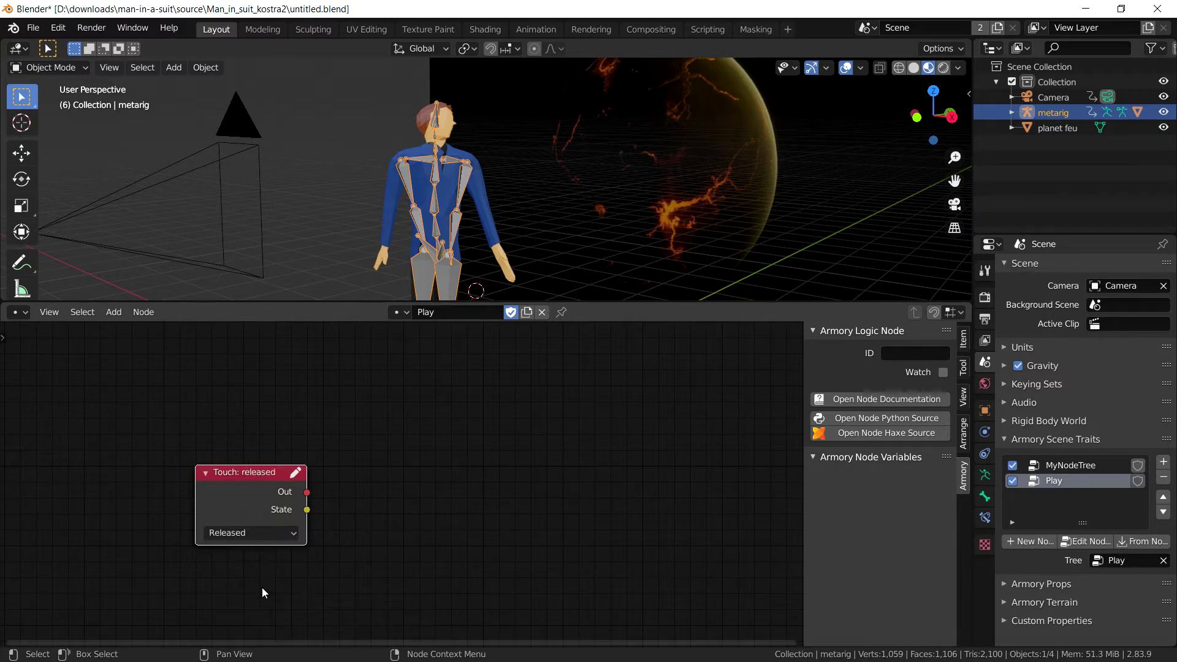
pyautogui.moveTo(257, 446)
pyautogui.mouseDown()
pyautogui.moveTo(264, 456)
pyautogui.moveTo(226, 458)
pyautogui.mouseUp()
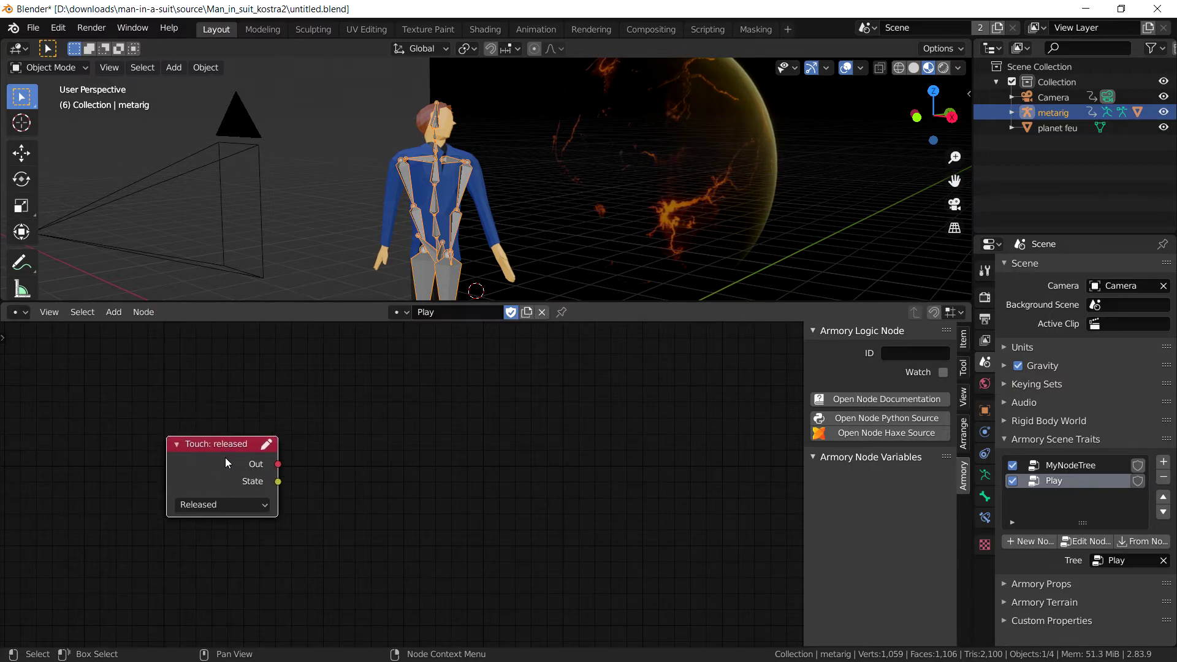
pyautogui.click(210, 506)
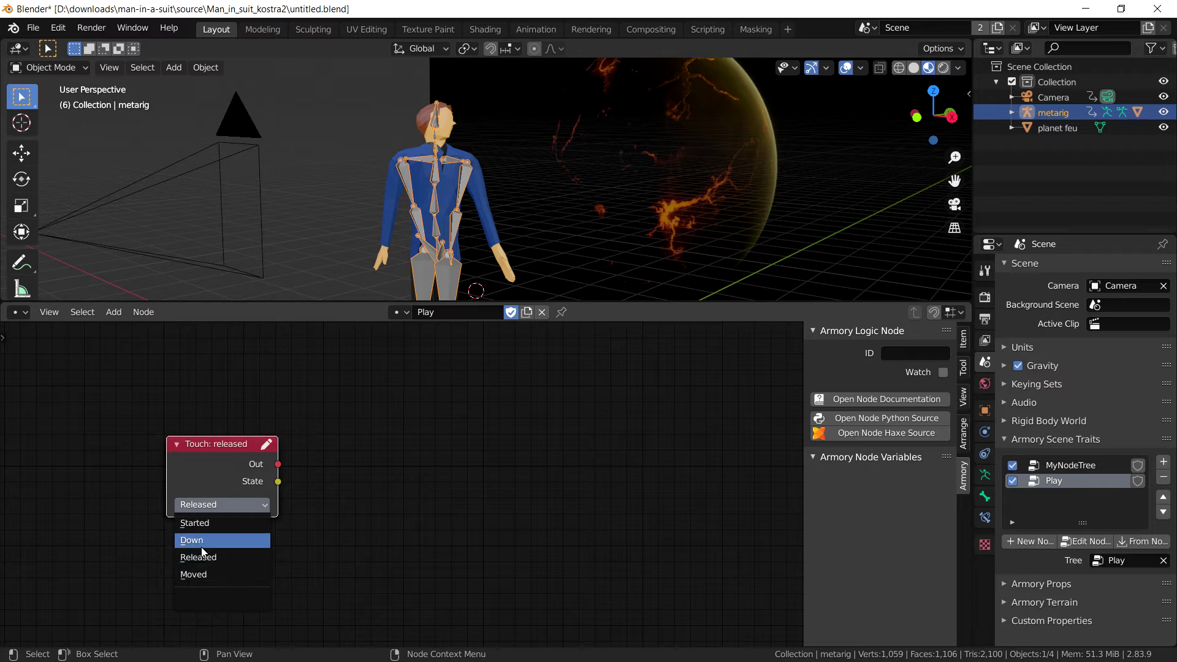
# Step: Add a Play Action From node and link Touch: released Out to its In
pyautogui.click(204, 558)
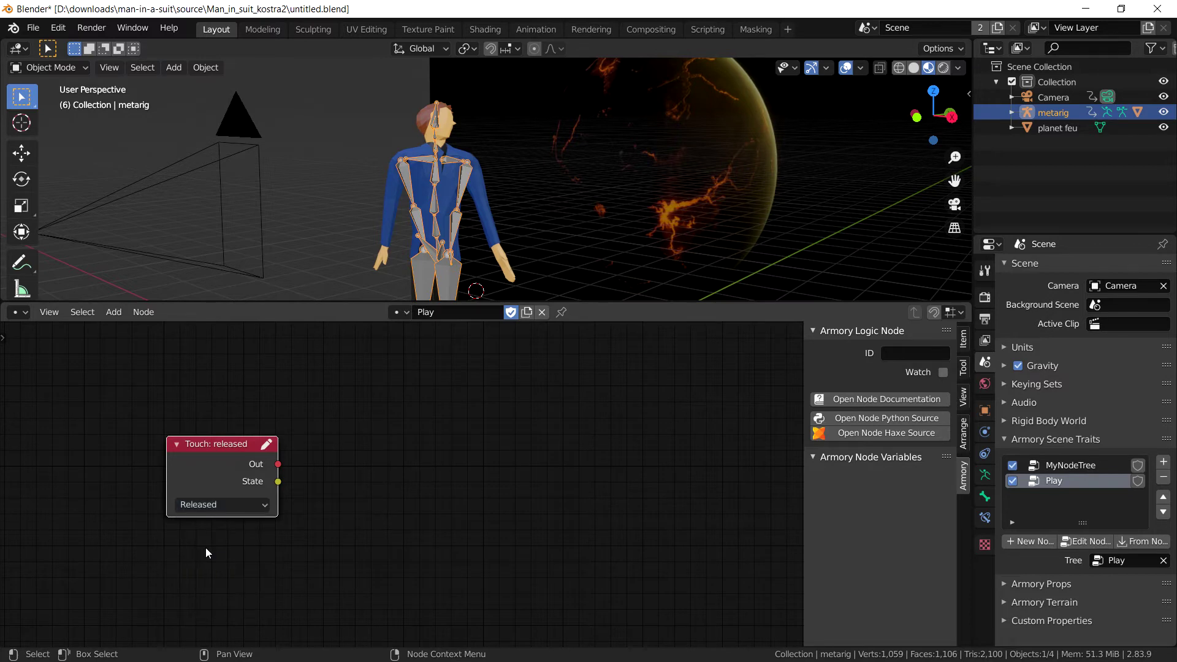
pyautogui.click(466, 446)
pyautogui.hotkey('shift', 'a')
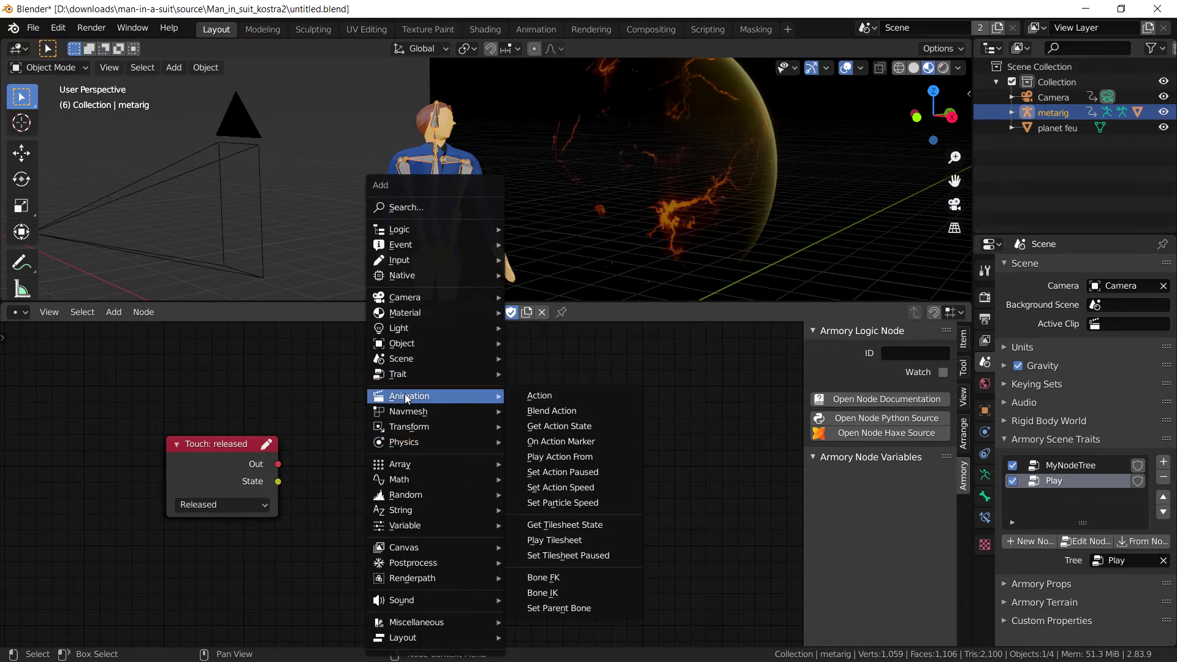
pyautogui.moveTo(409, 395)
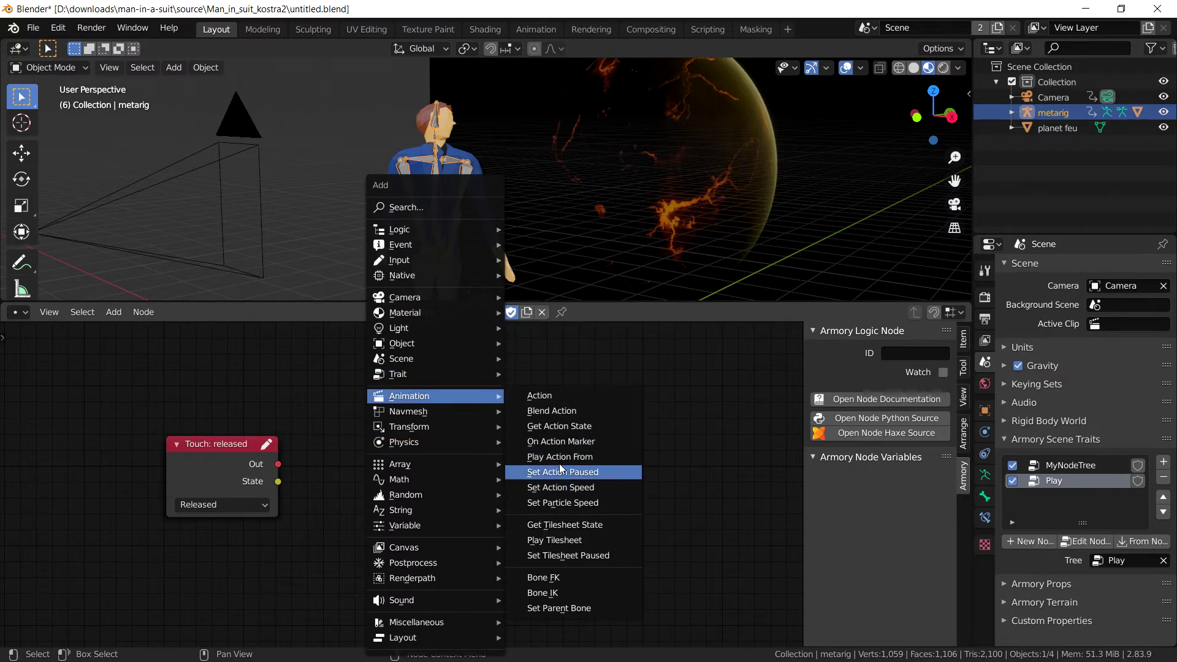
pyautogui.click(585, 460)
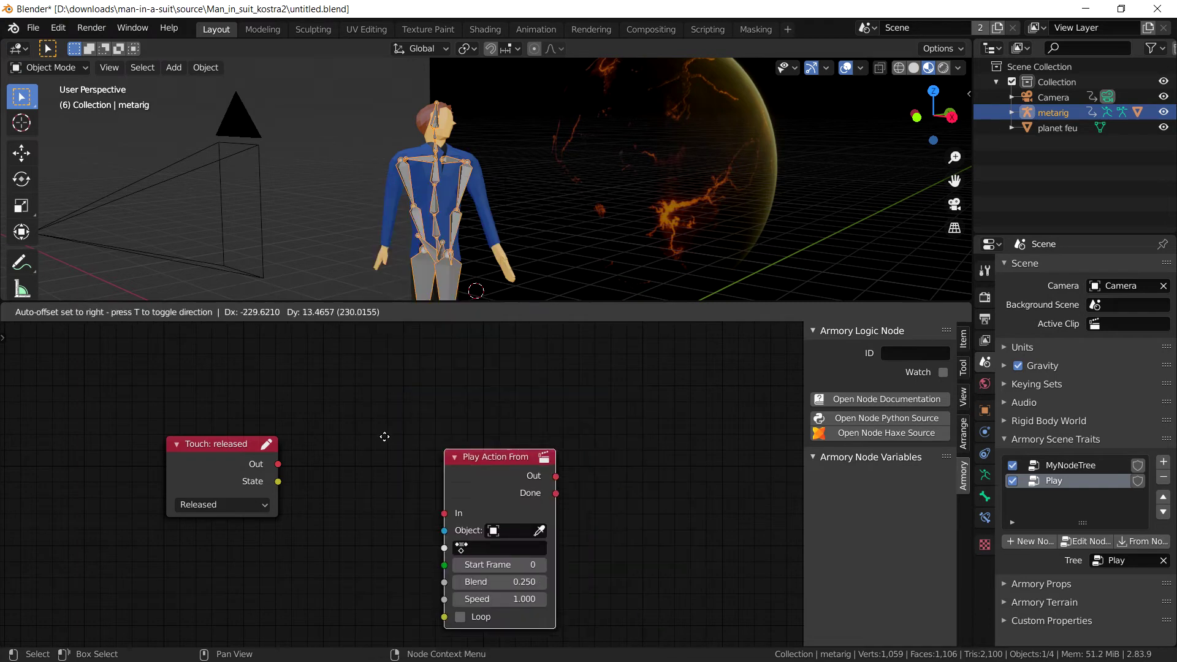
pyautogui.click(409, 434)
pyautogui.moveTo(278, 463); pyautogui.dragTo(354, 491)
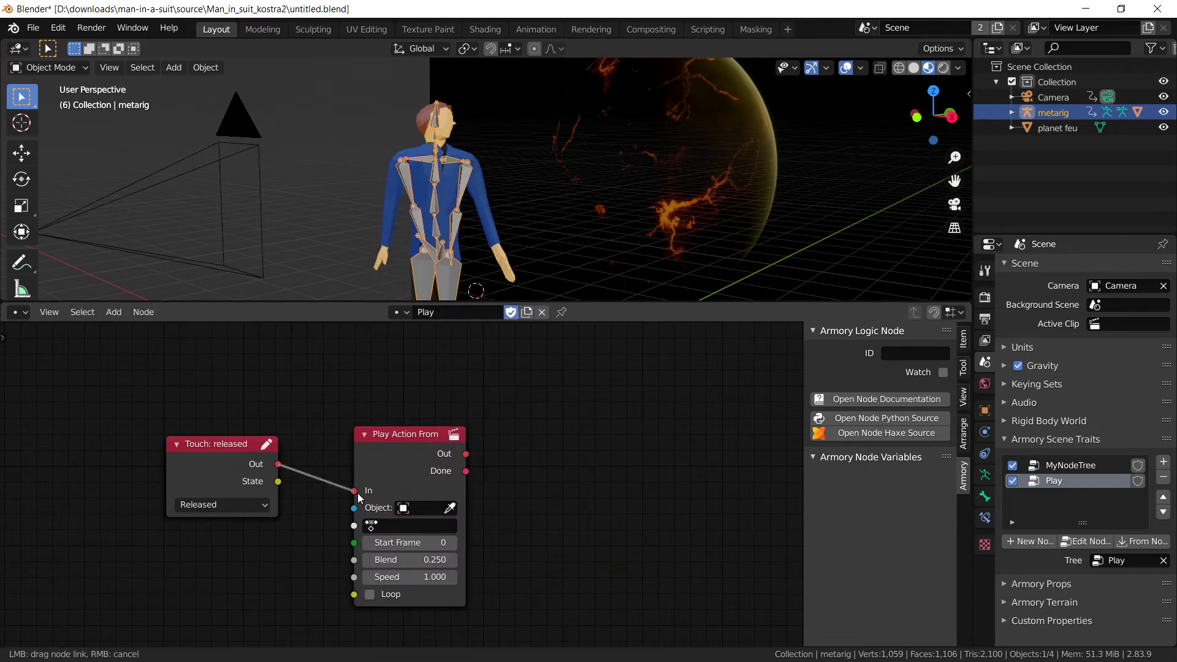
pyautogui.moveTo(577, 493); pyautogui.dragTo(611, 441, button='middle')
# Step: Set the node's action to metarigAction.001 and its object to man_in_suit
pyautogui.click(438, 473)
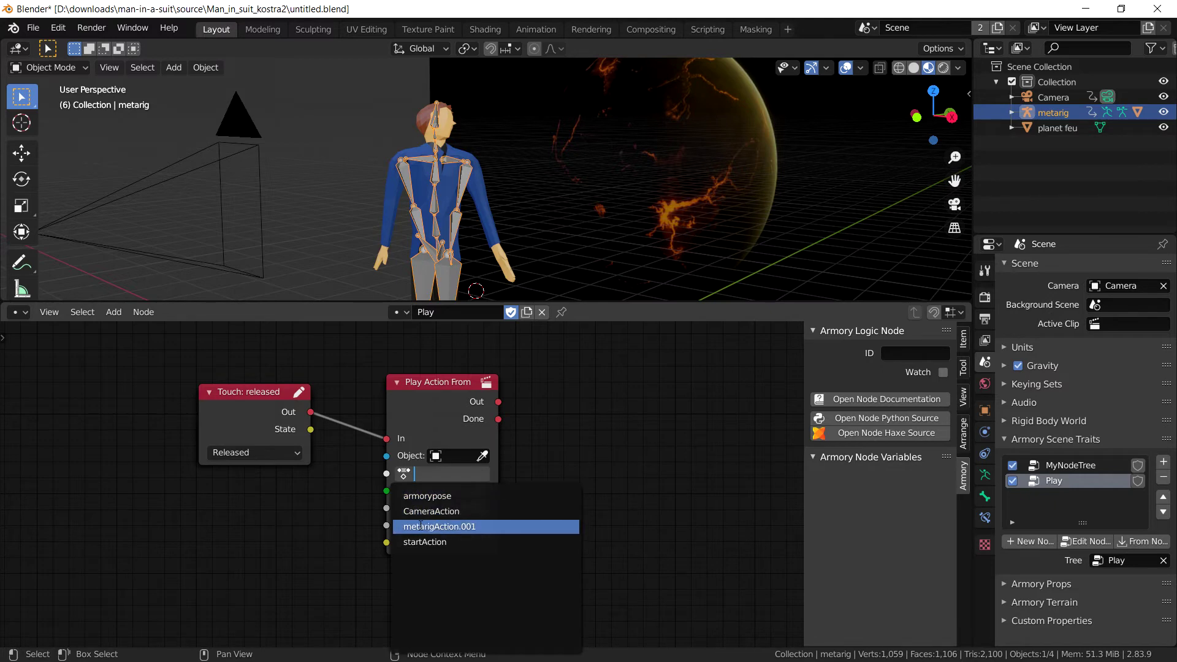
pyautogui.click(476, 526)
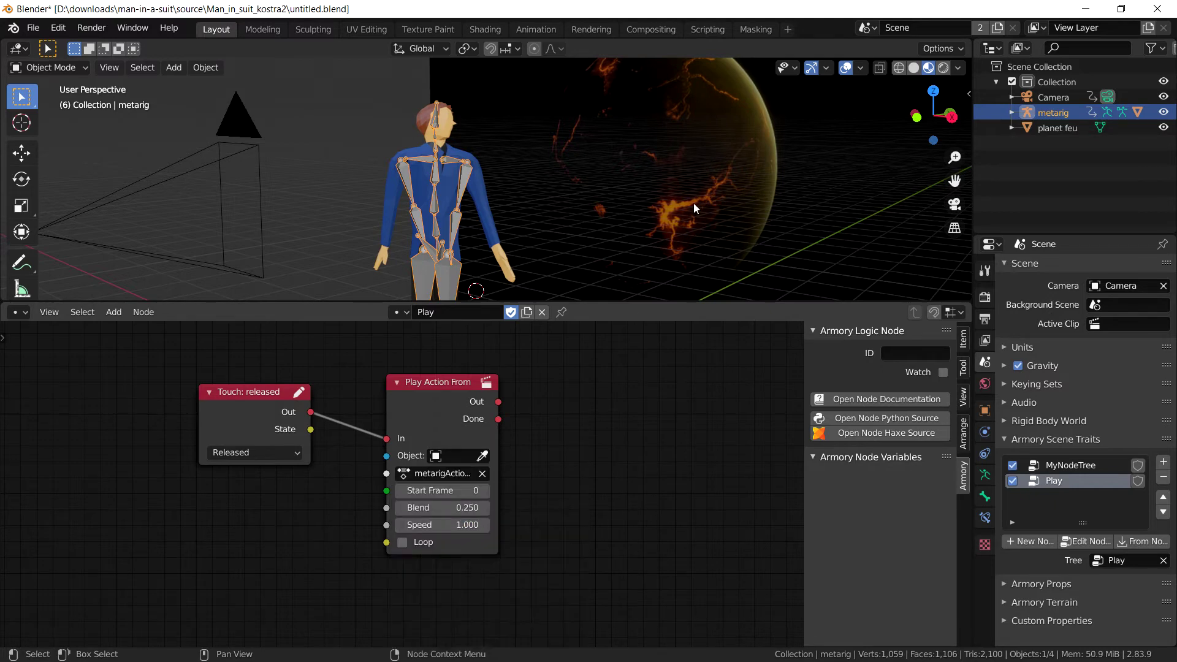
pyautogui.click(481, 456)
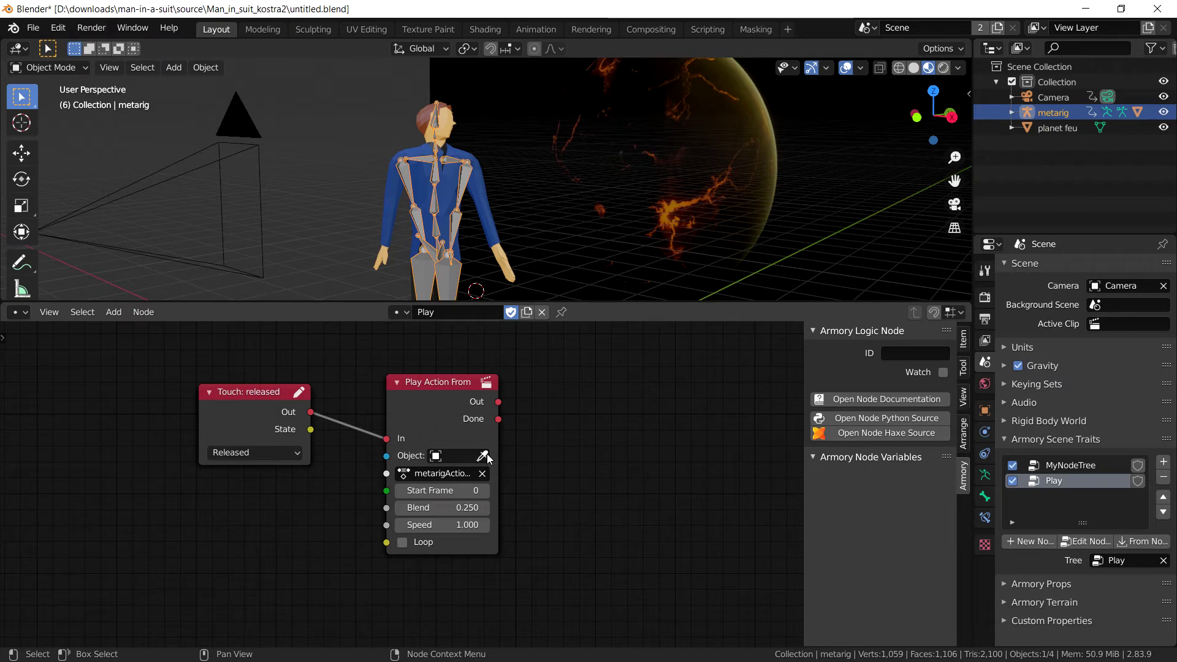
pyautogui.click(451, 180)
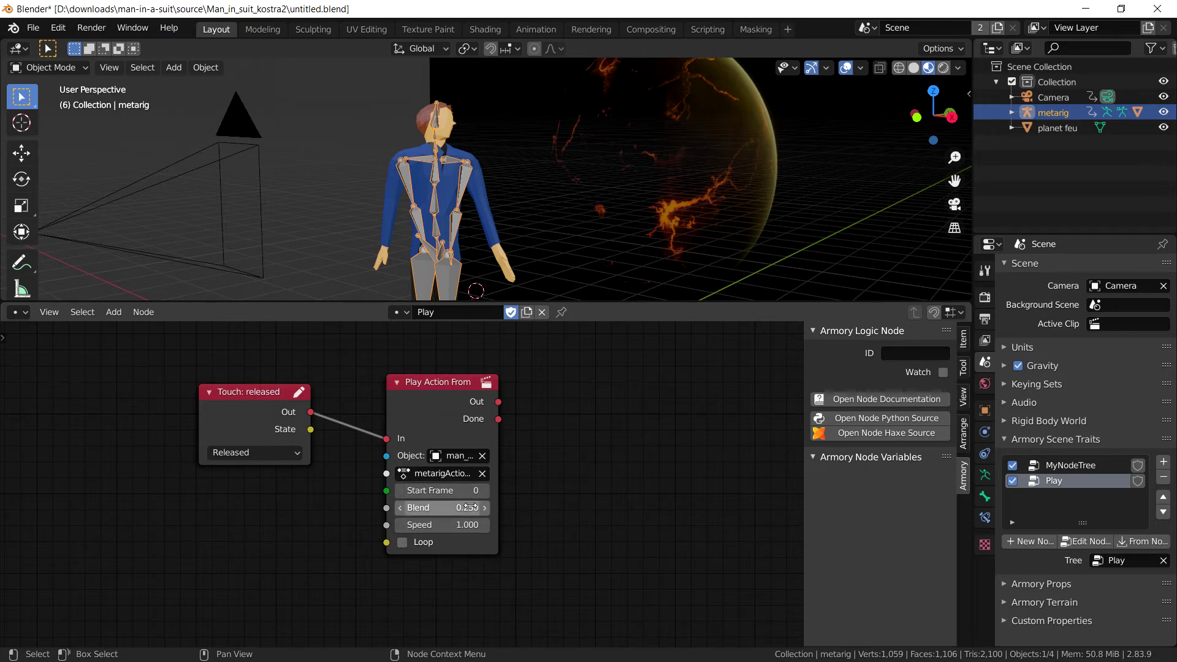
# Step: Rewind the animation to frame 0 in the Animation workspace, then return to Layout
pyautogui.click(537, 29)
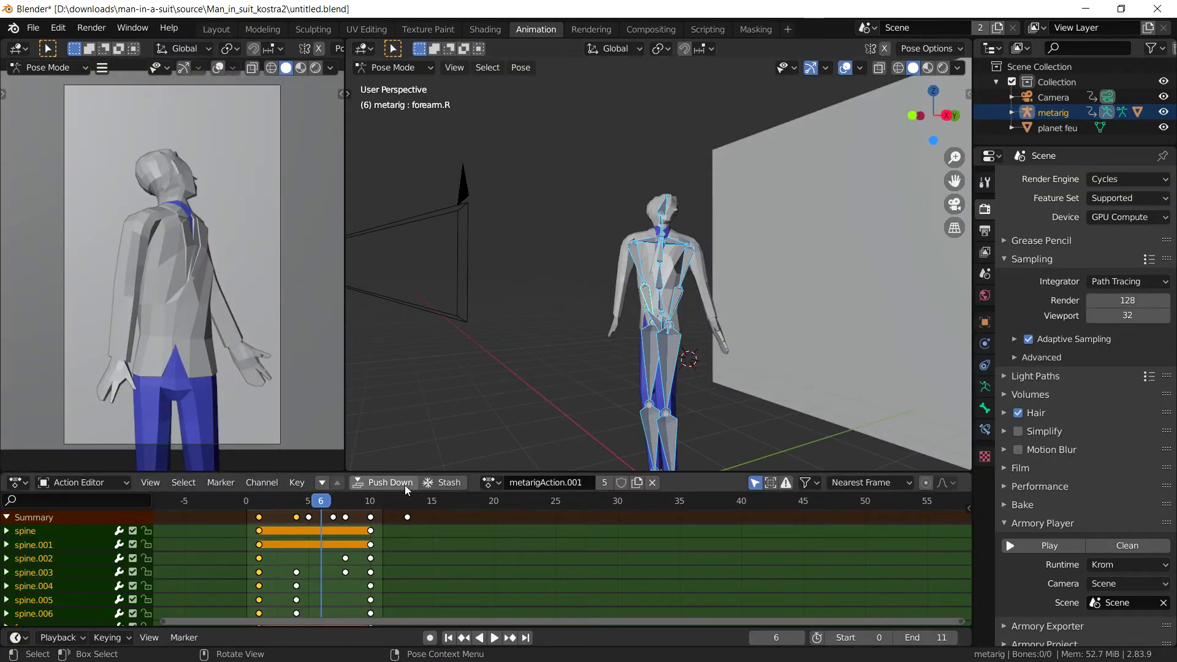
pyautogui.click(448, 637)
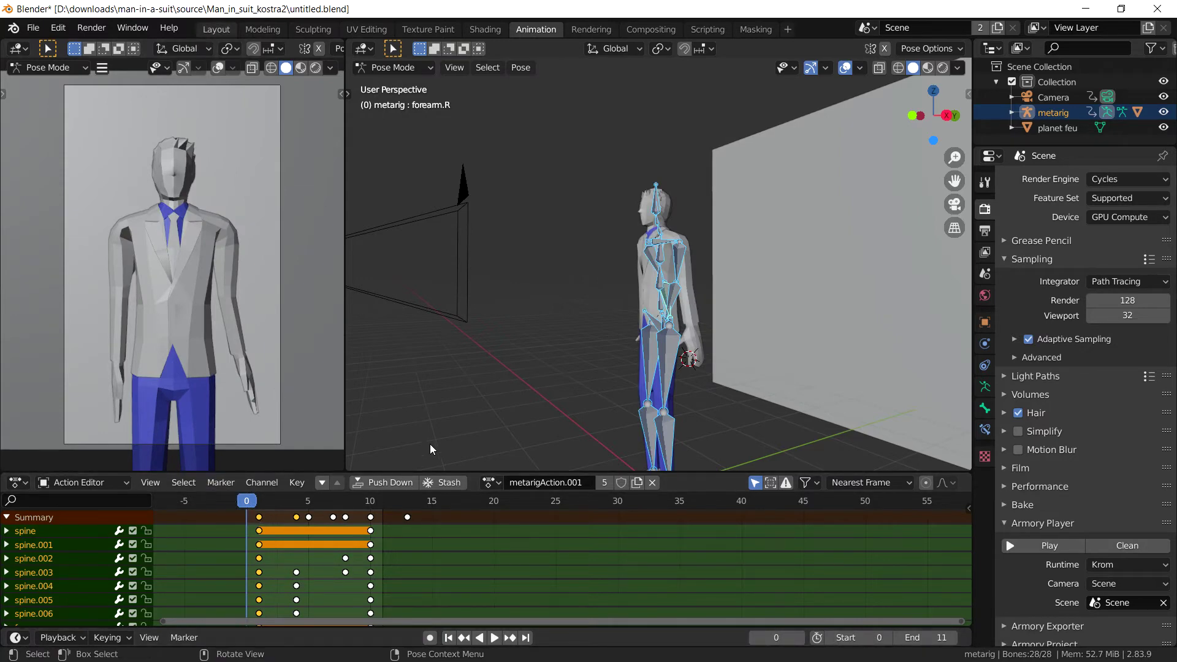
pyautogui.click(215, 28)
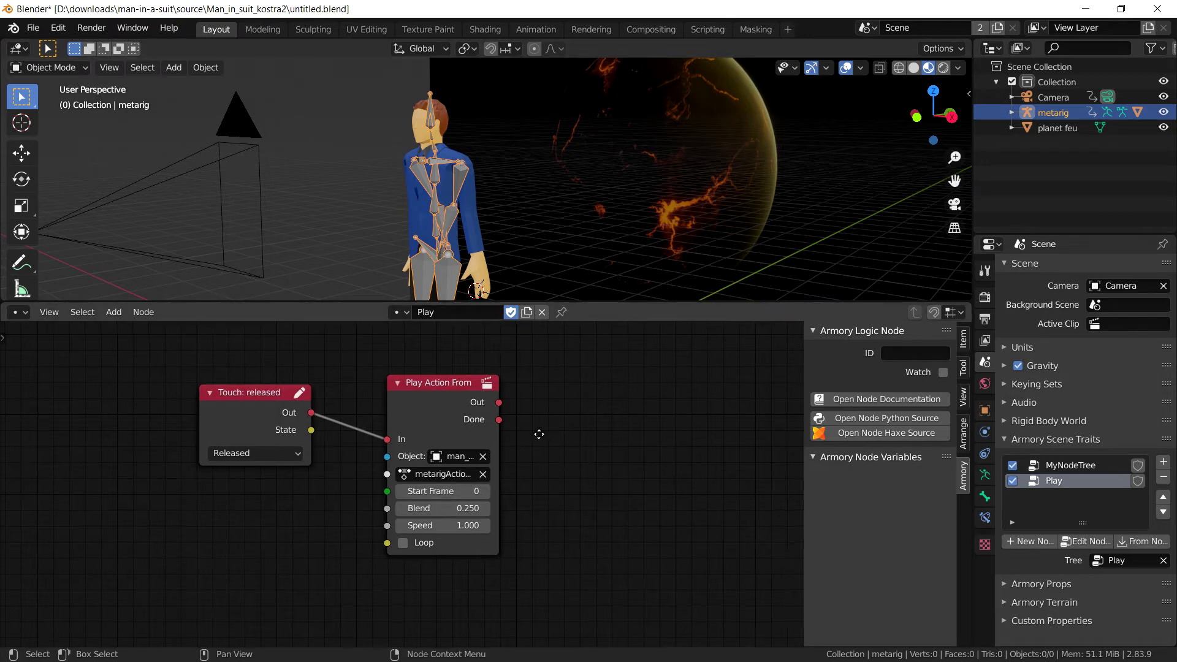
pyautogui.scroll(1, 552, 441)
pyautogui.scroll(1, 604, 485)
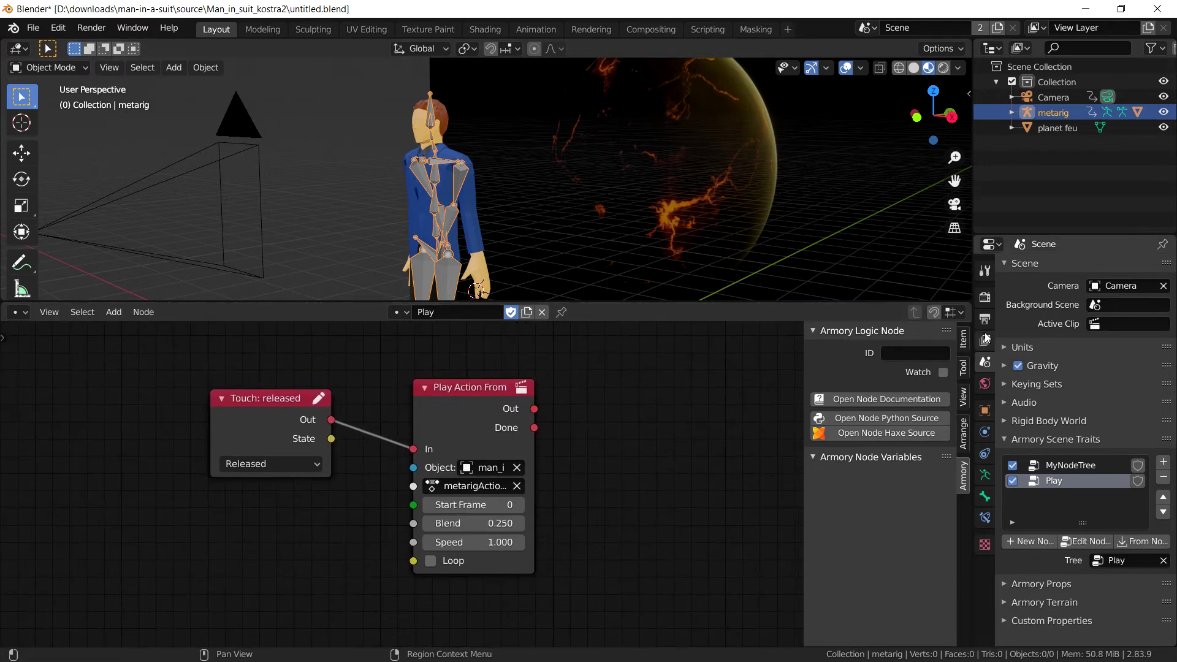
# Step: Launch the game from Render properties' Armory Player, then close the player window
pyautogui.click(984, 296)
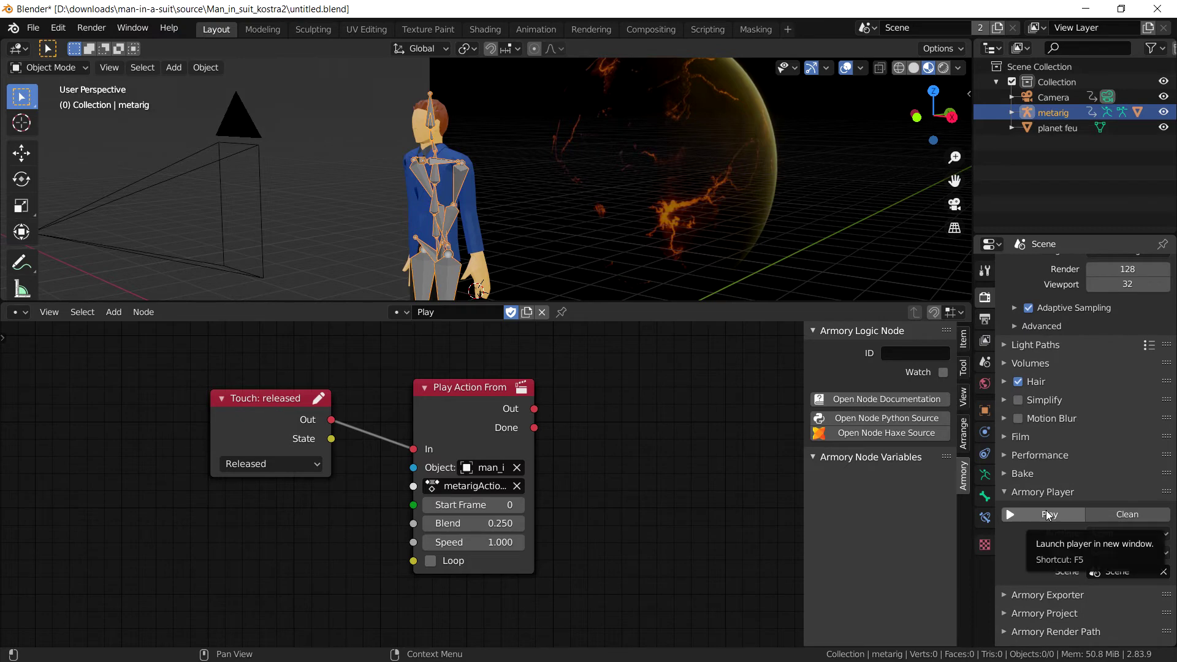
pyautogui.click(1049, 515)
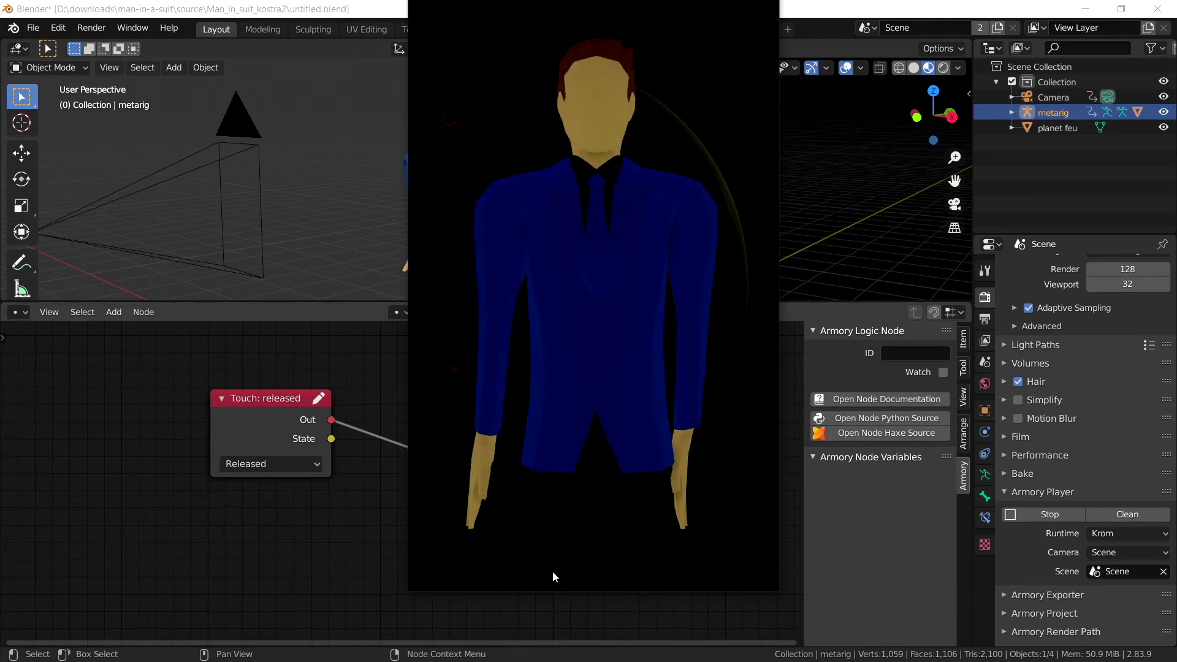
pyautogui.press('super')
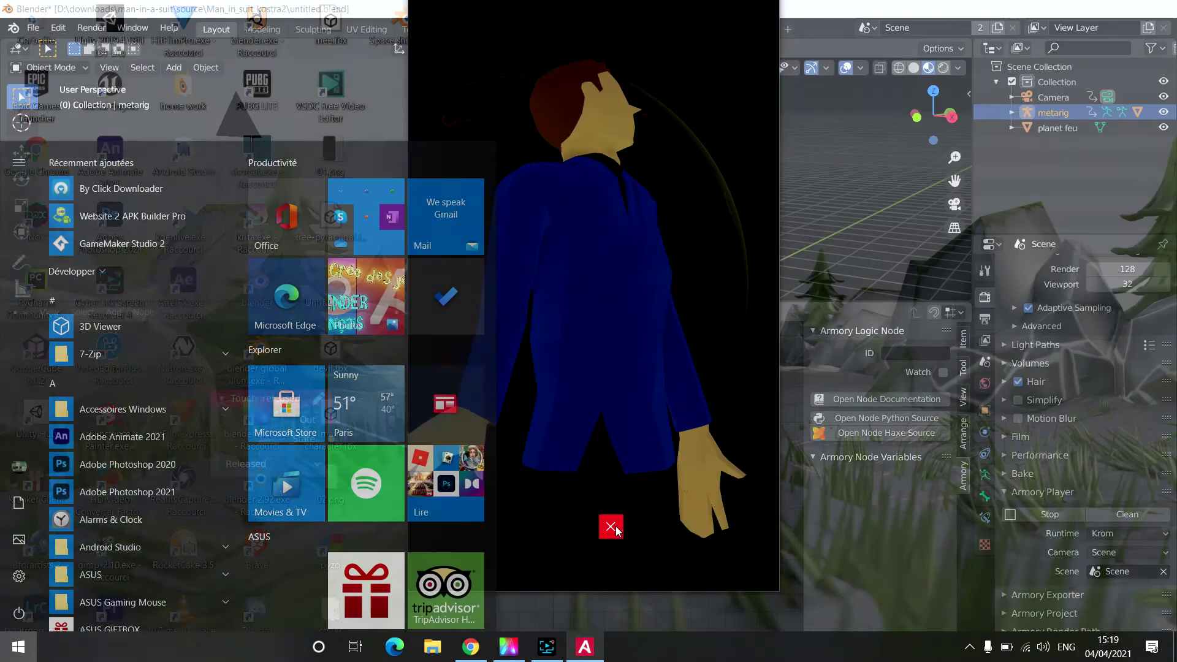
pyautogui.click(612, 527)
# Step: Try stashing metarigAction.001 in the Action Editor, then go back to Layout
pyautogui.click(623, 51)
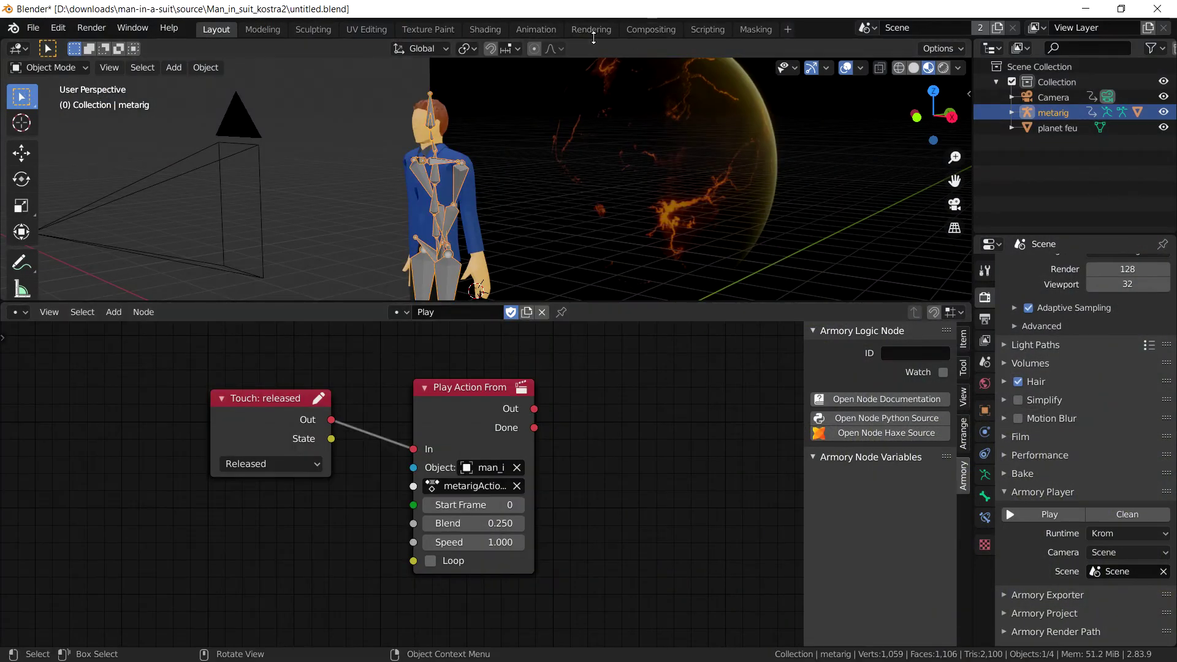
pyautogui.click(536, 29)
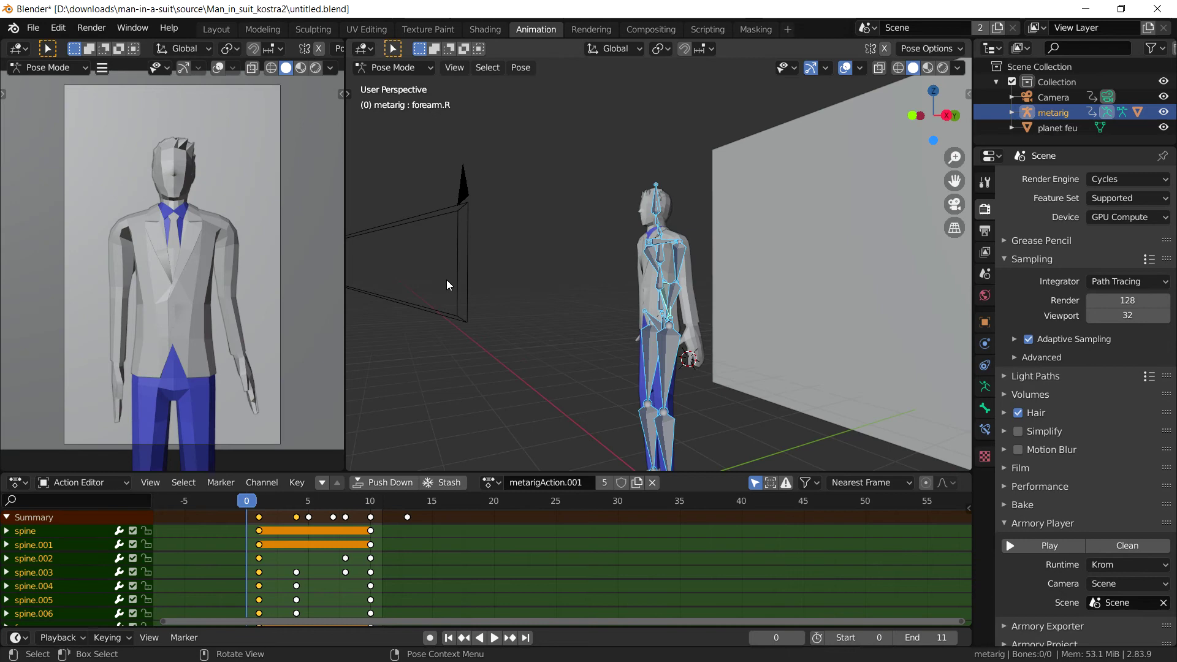
pyautogui.click(449, 482)
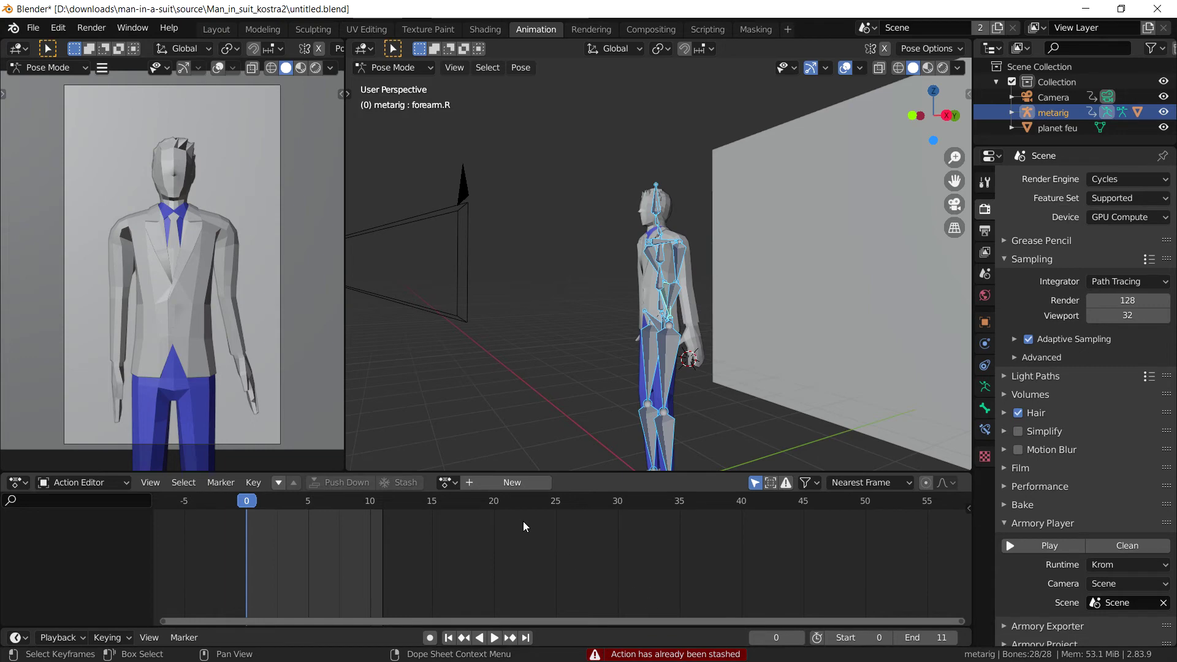
pyautogui.click(216, 28)
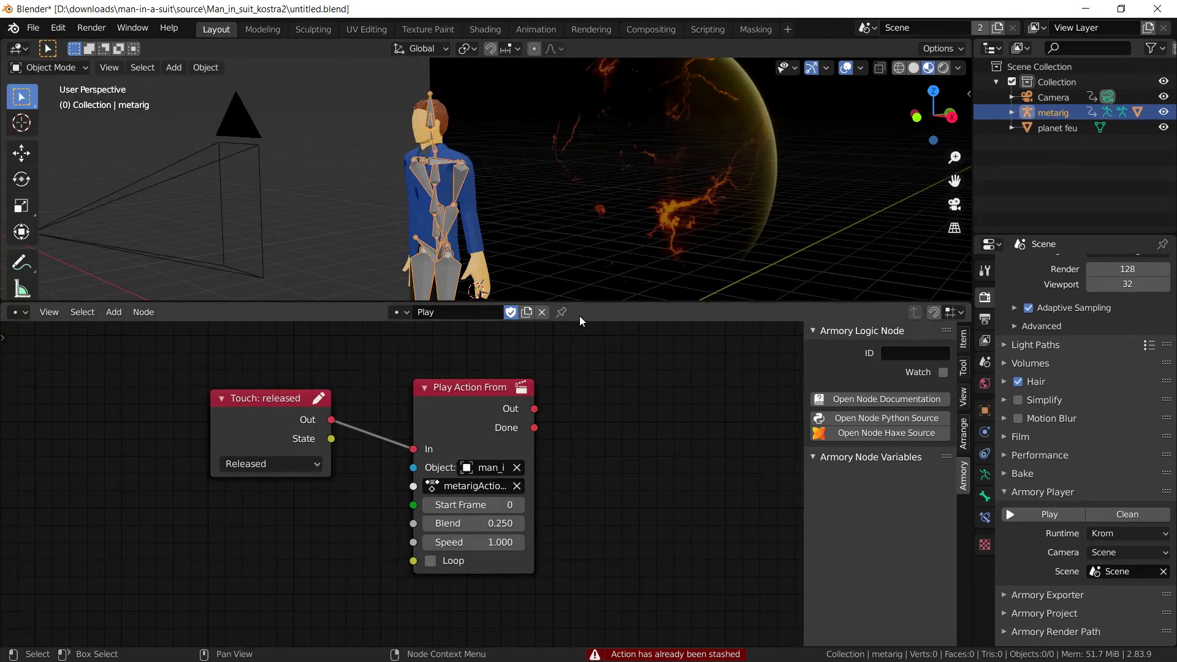
# Step: Relaunch the Armory Player and tap inside the game three times to replay the animation
pyautogui.click(1068, 513)
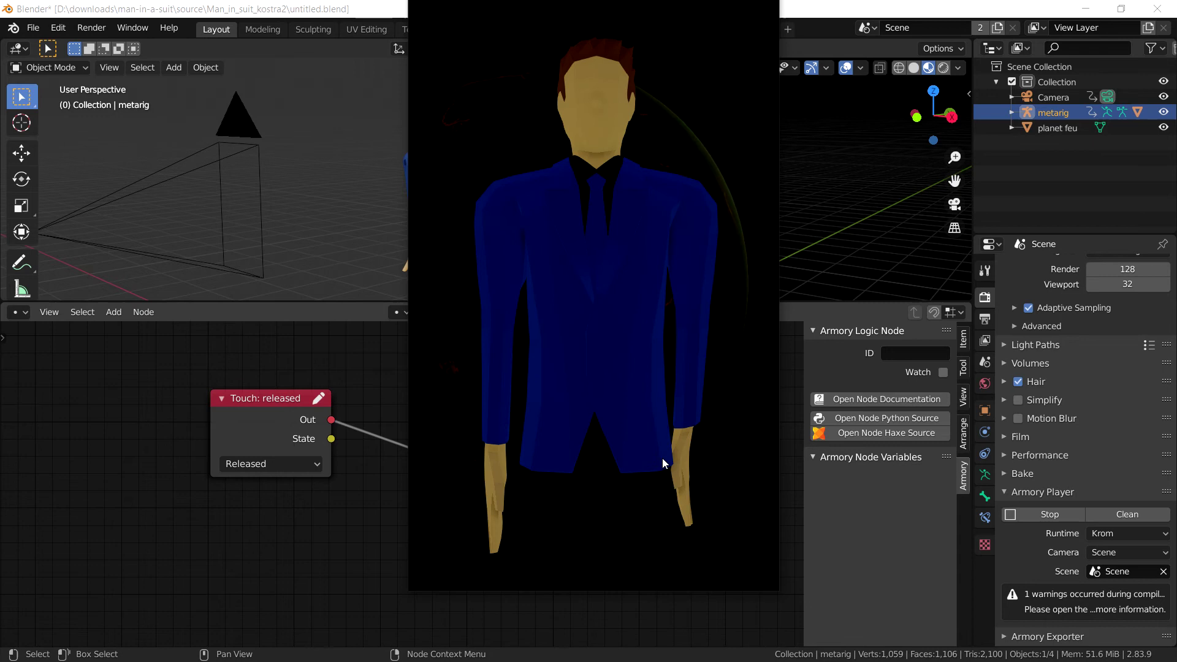
pyautogui.click(621, 388)
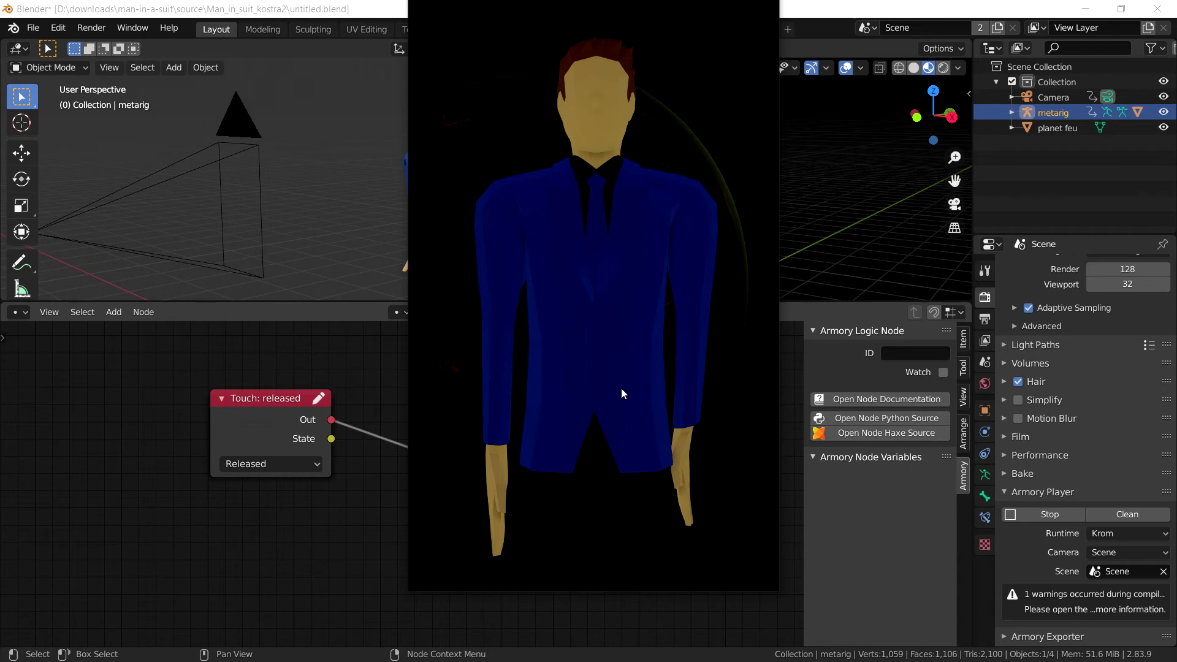
pyautogui.click(621, 388)
pyautogui.click(641, 289)
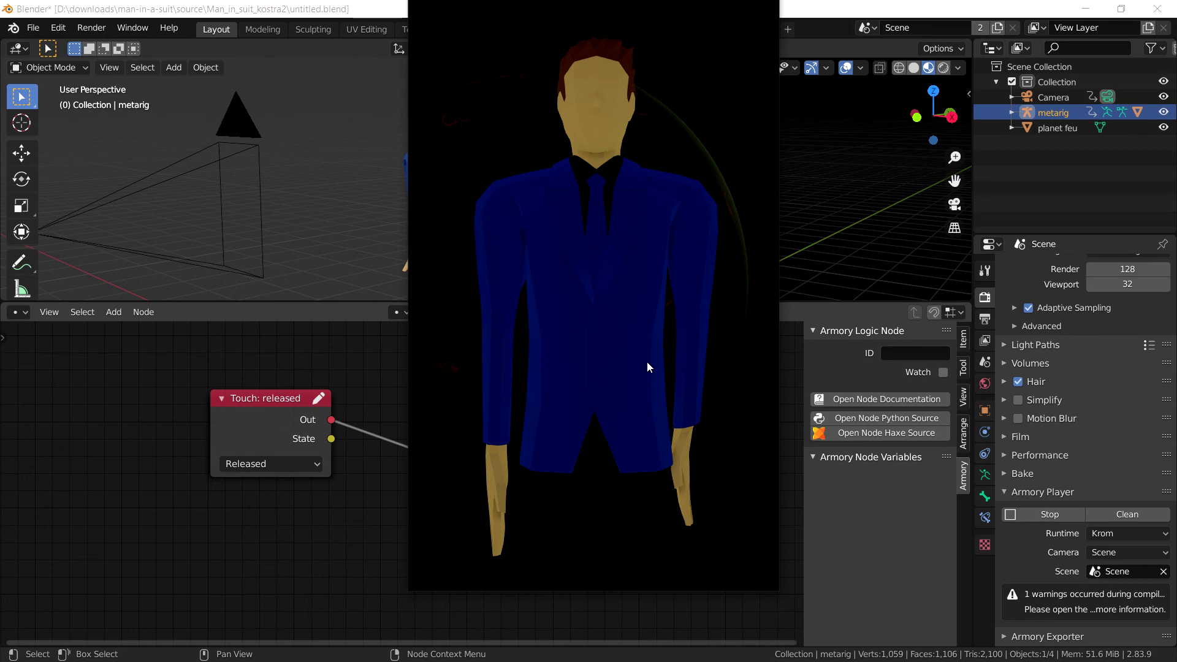
pyautogui.press('super')
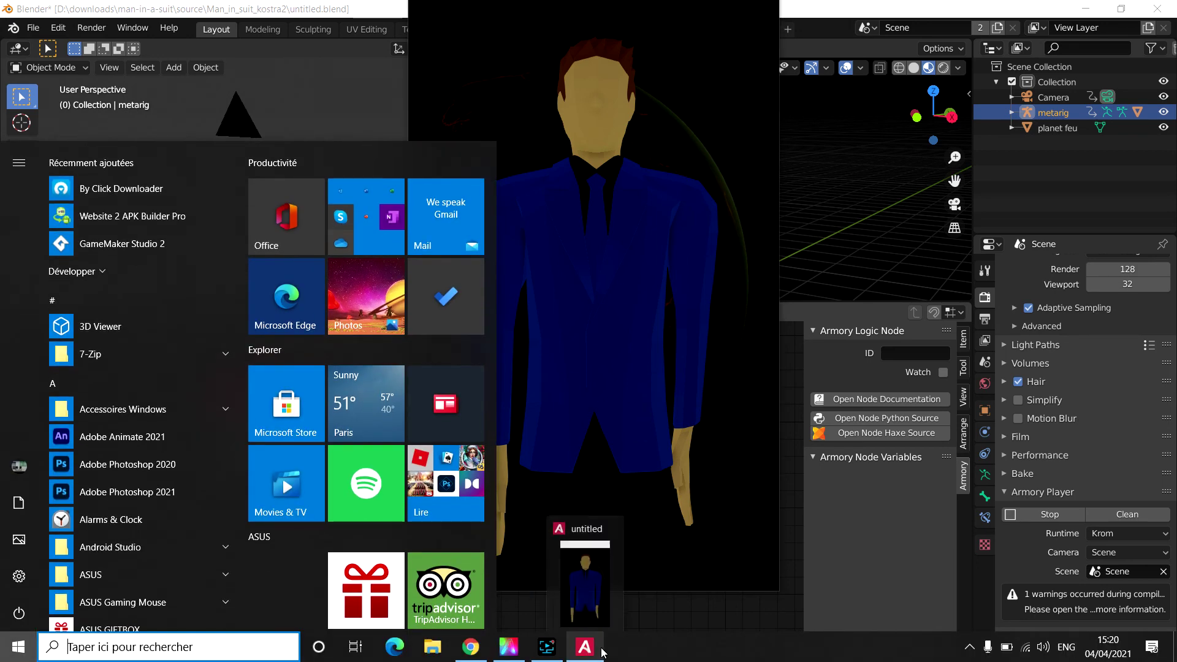
# Step: Close the Armory game window from the taskbar and press Escape in Blender
pyautogui.click(610, 526)
pyautogui.press('Escape')
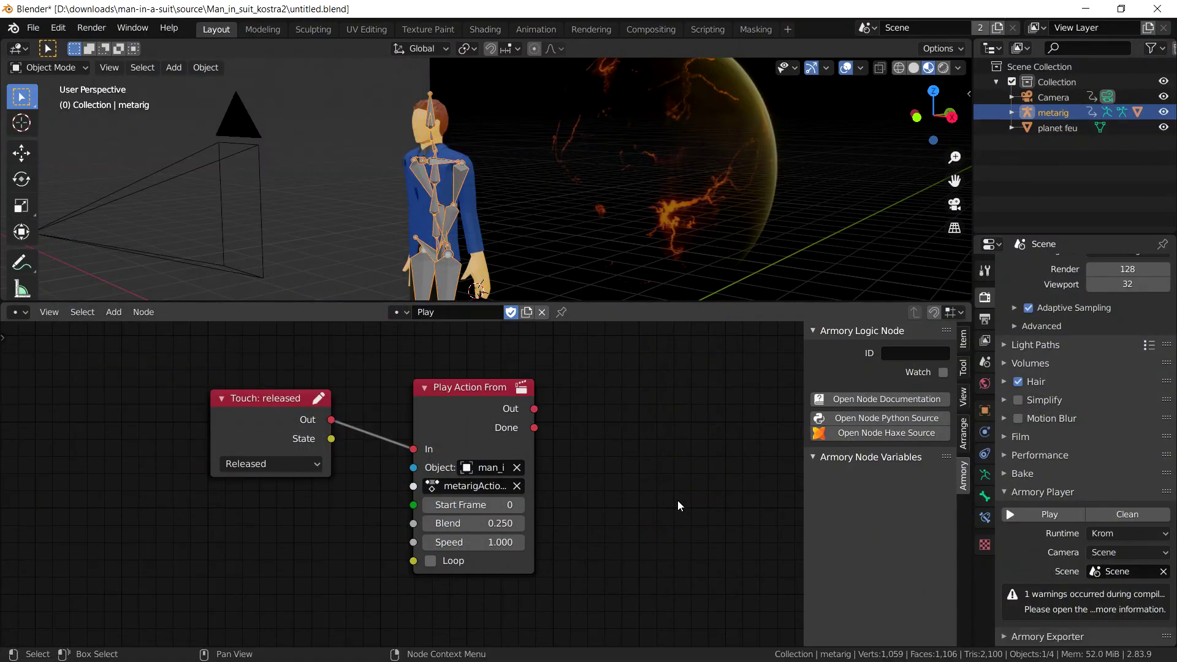
pyautogui.scroll(2, 711, 520)
pyautogui.scroll(1, 725, 523)
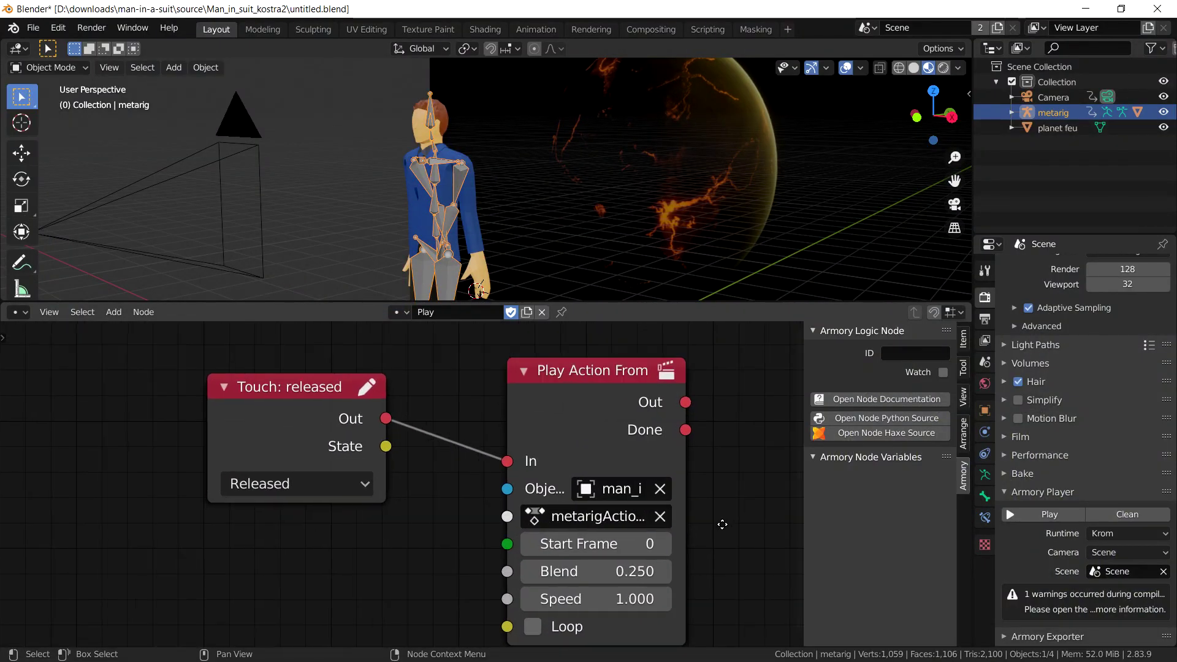
pyautogui.scroll(1, 724, 524)
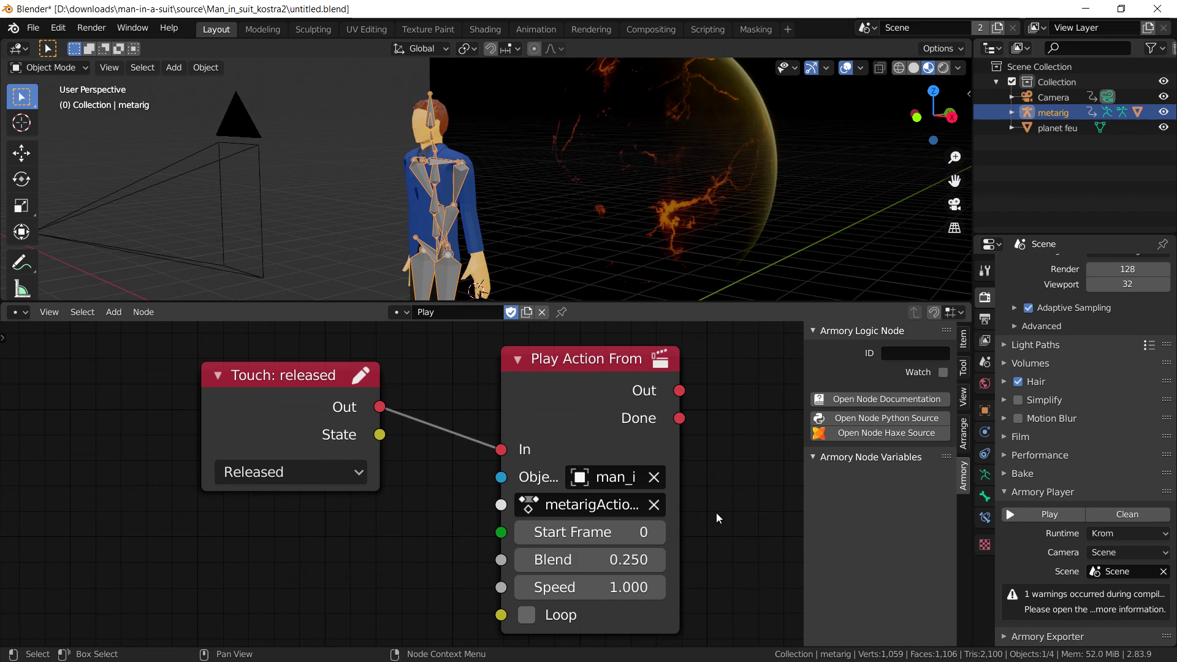